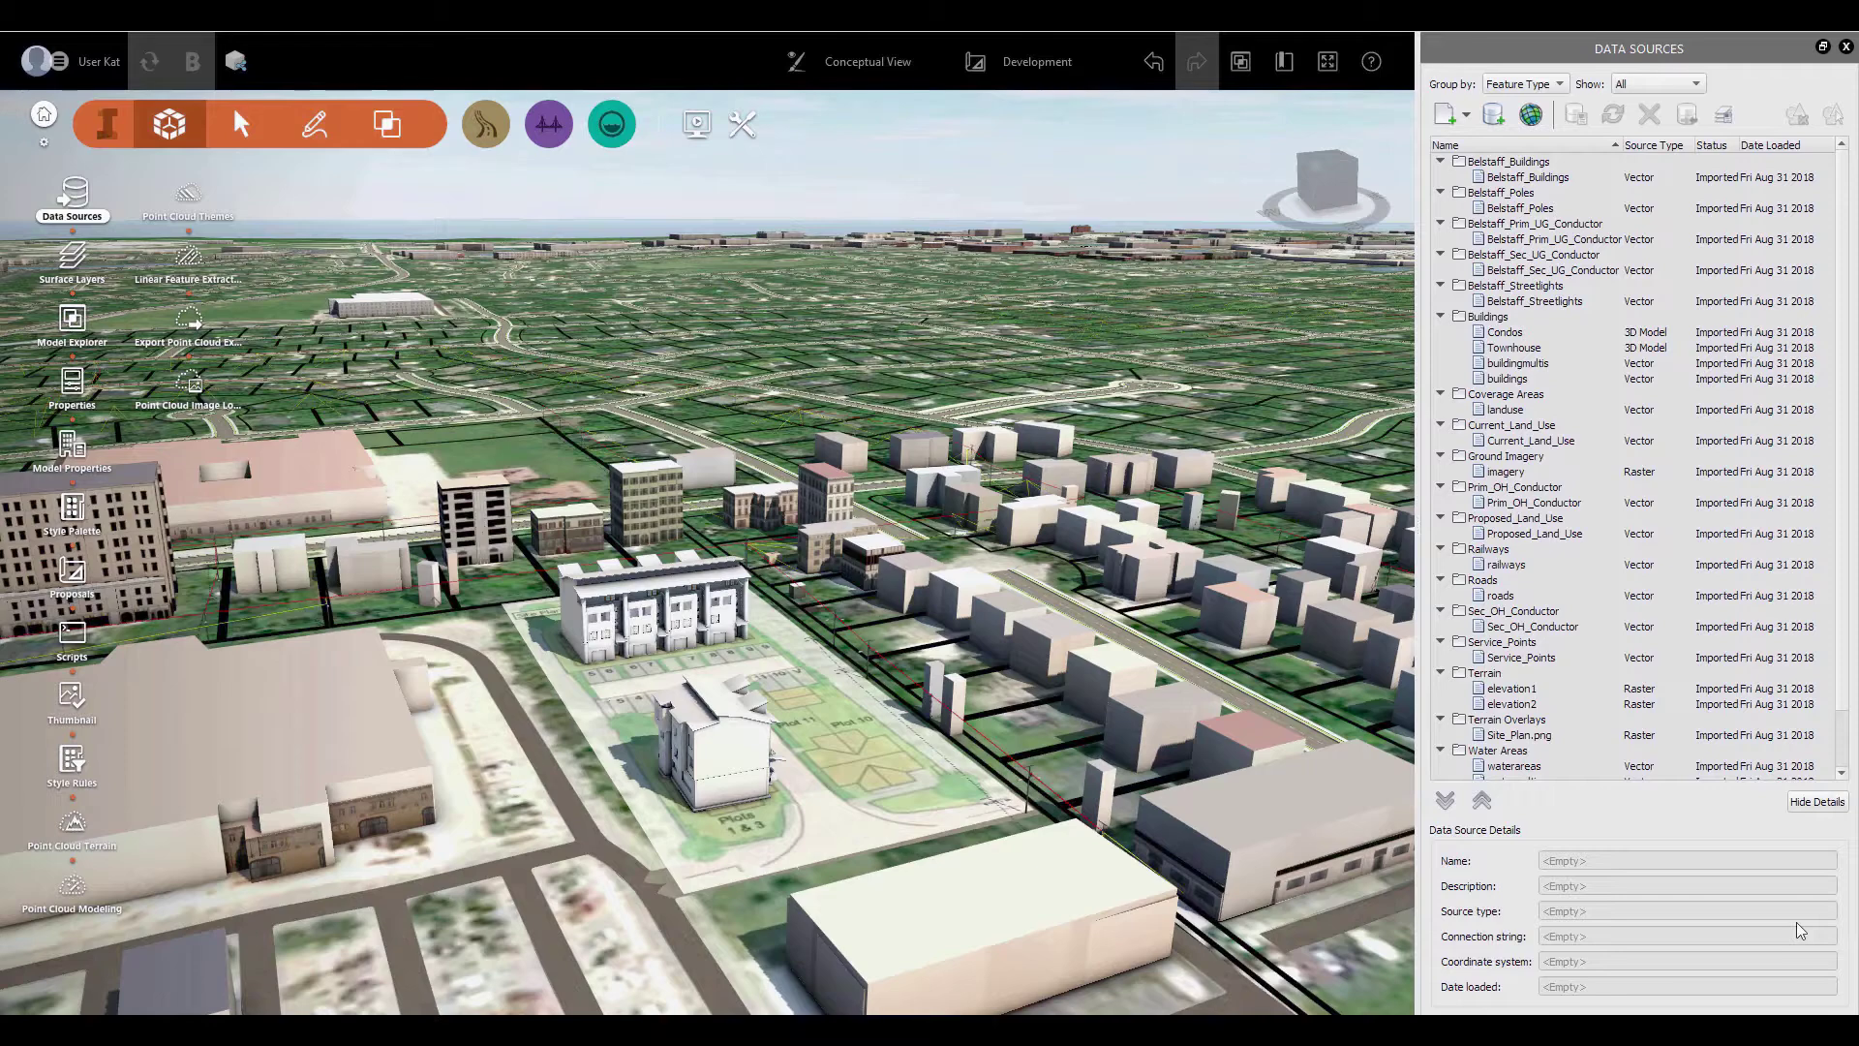
Connect to ArcGIS and sign in with the account username and password.
left_click(1530, 114)
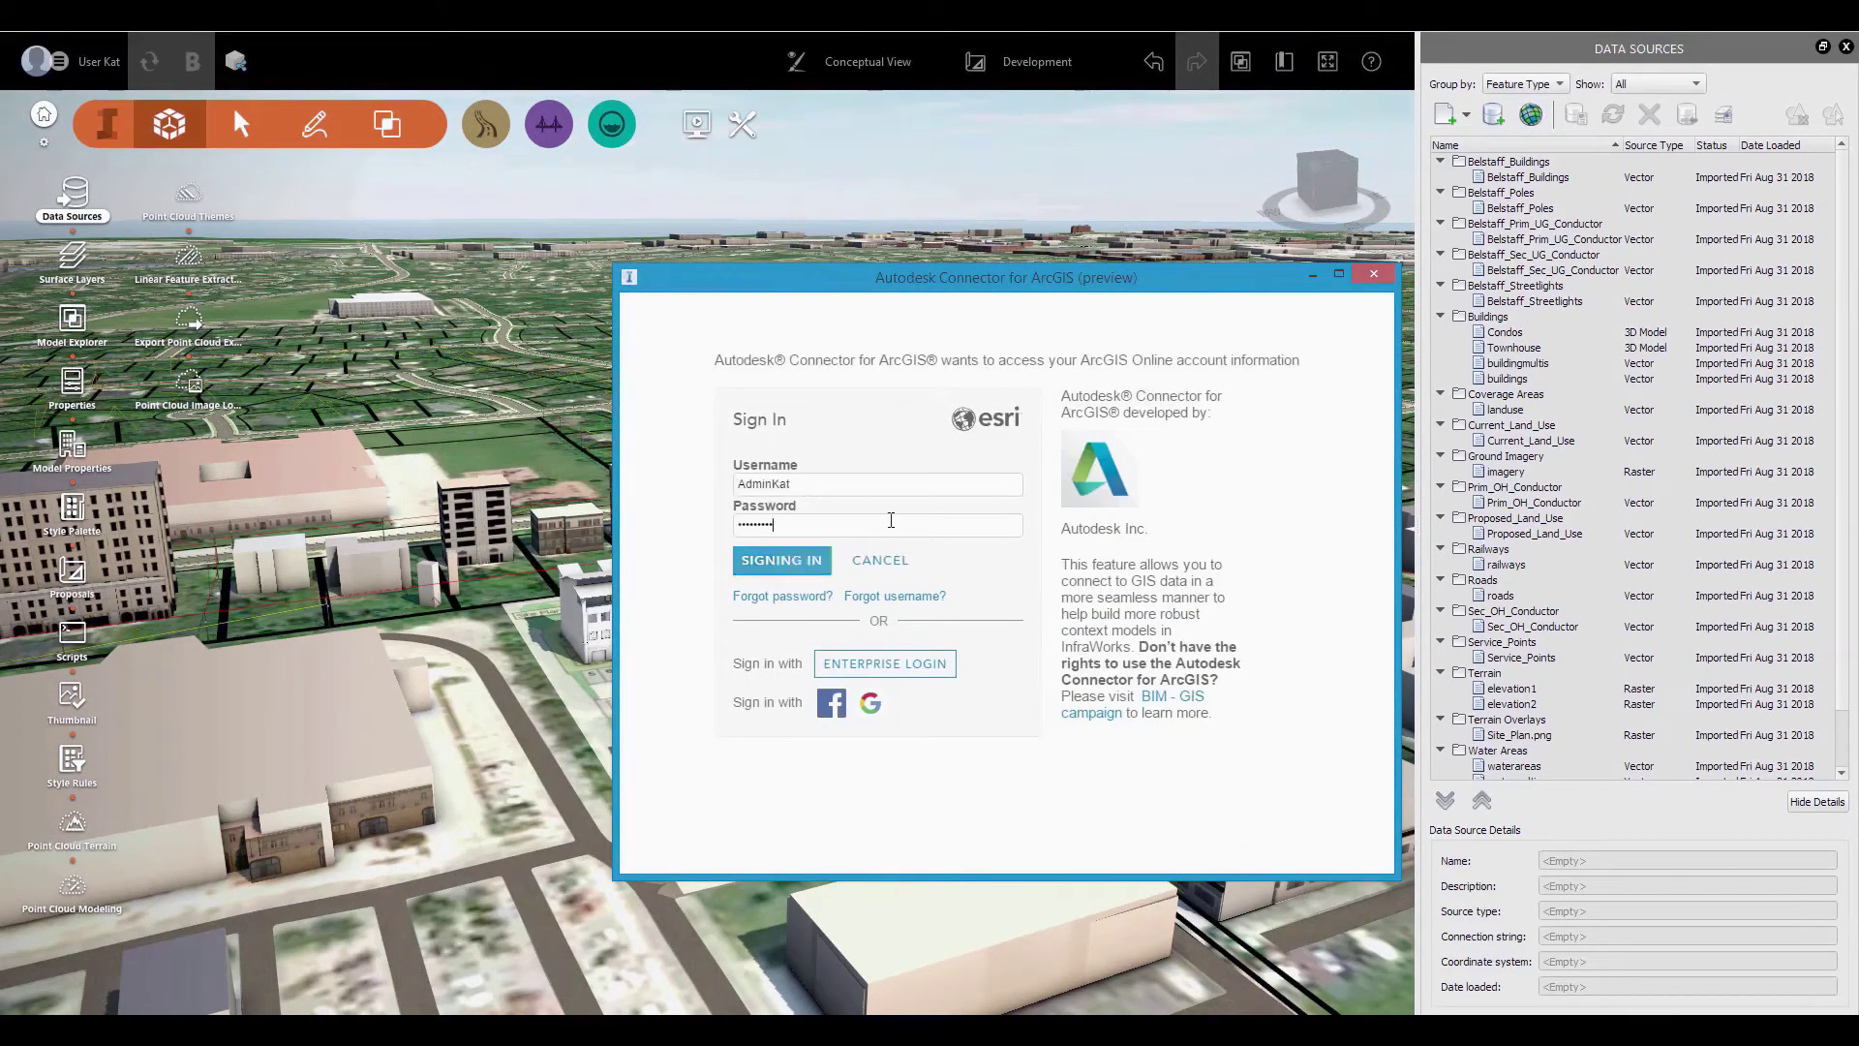
key("Return")
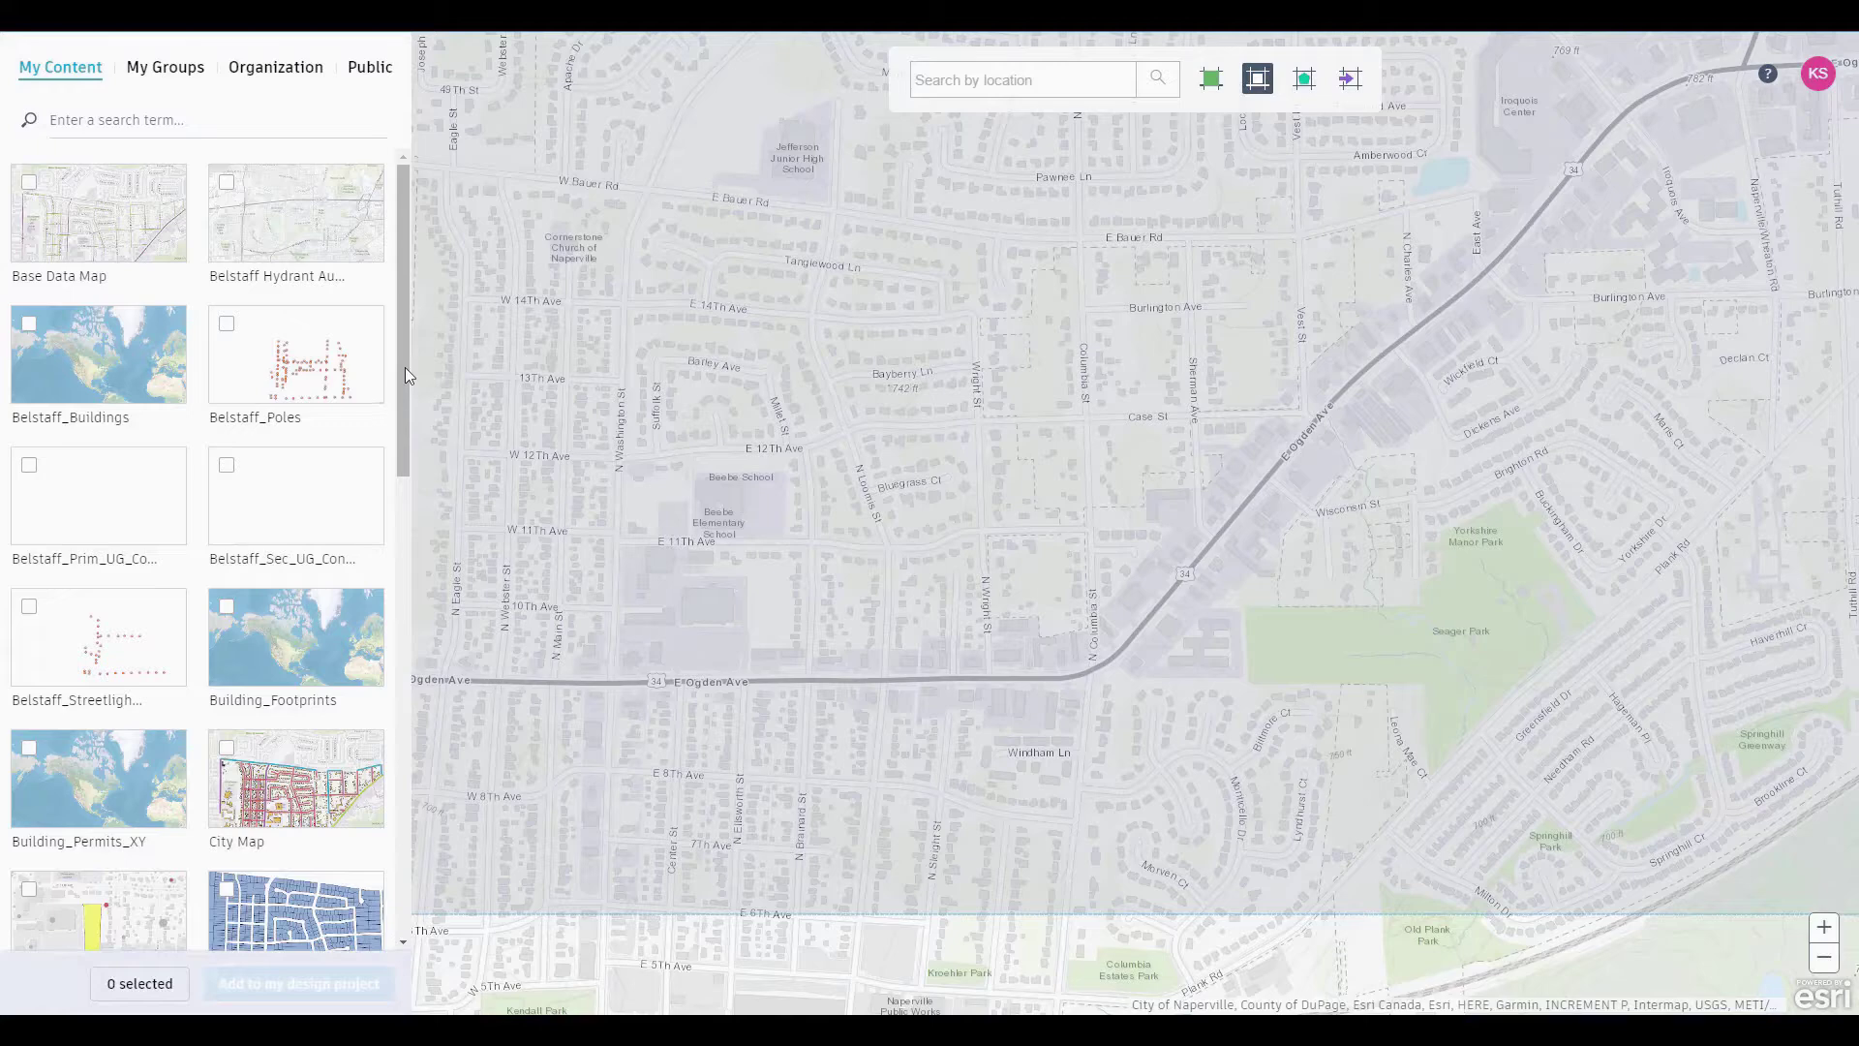
Search My Groups for "Belstaff" and select the Belstaff Hydrant Audit and Hydrant Relocation map.
left_click(166, 77)
left_click(155, 118)
type("Belstaff")
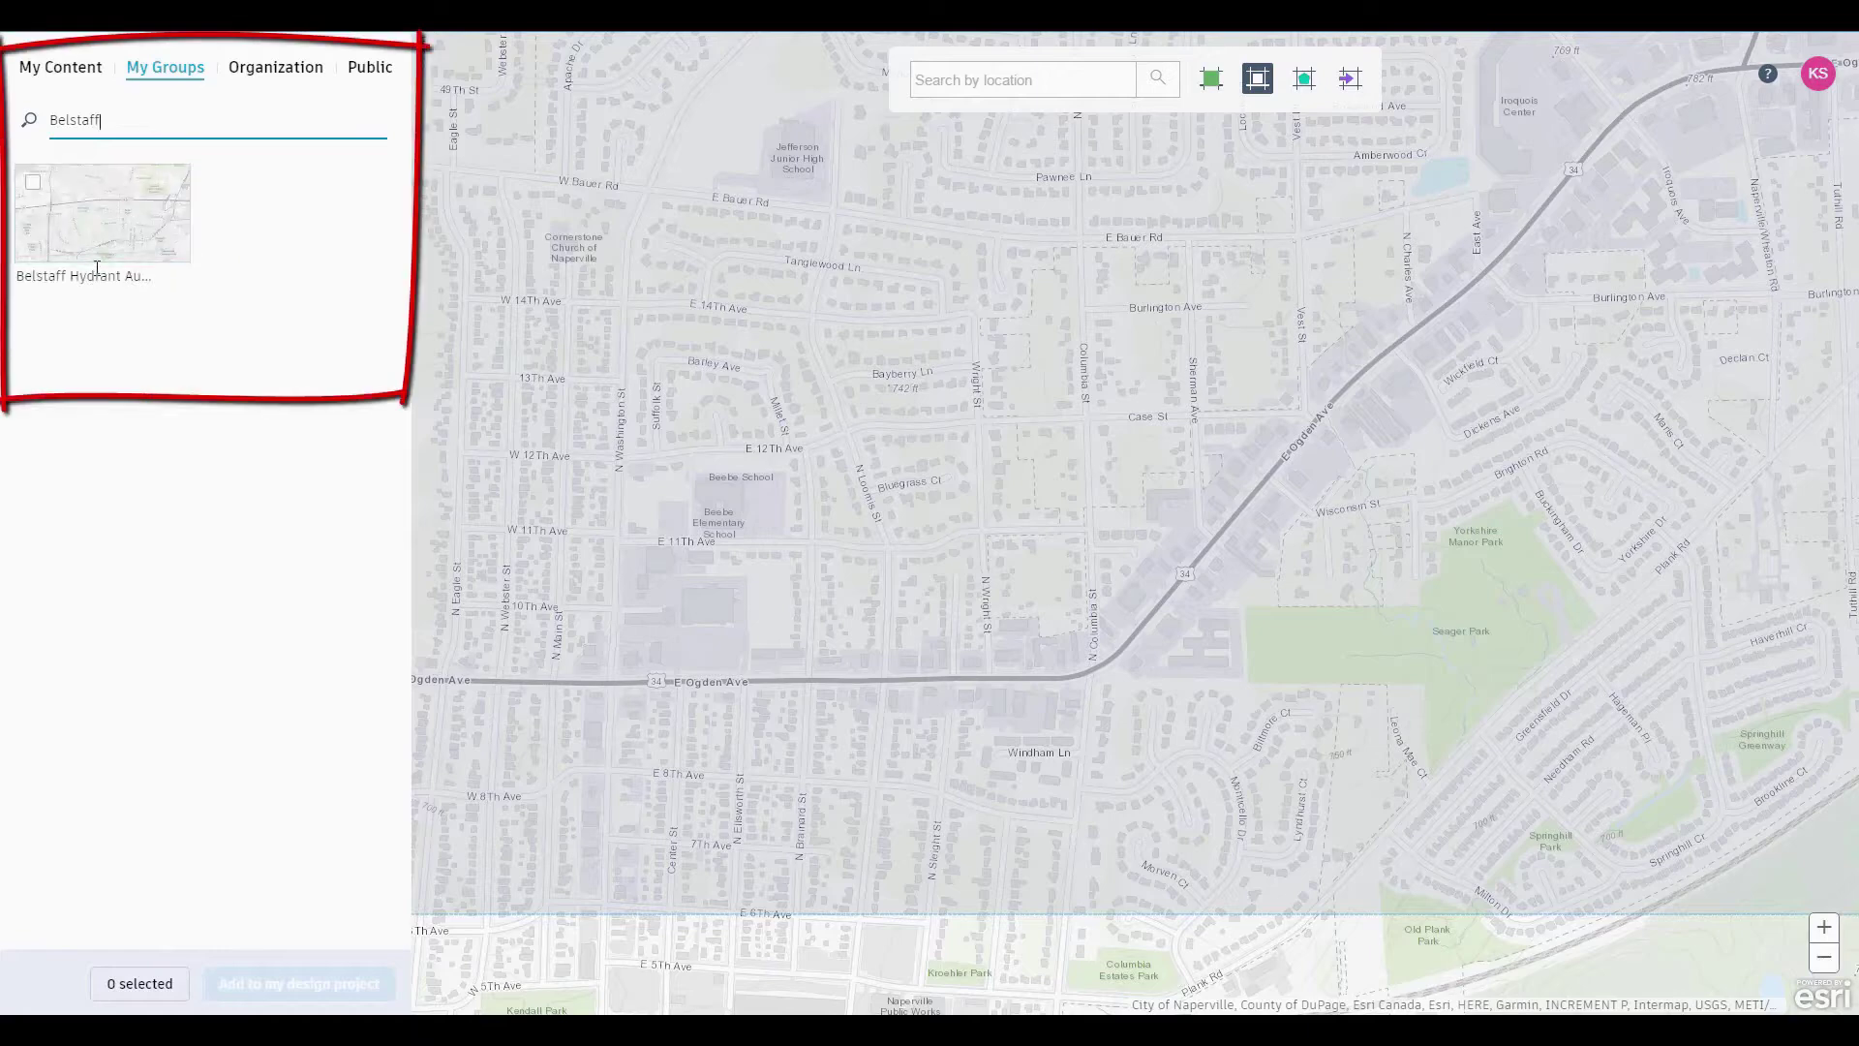
left_click(36, 194)
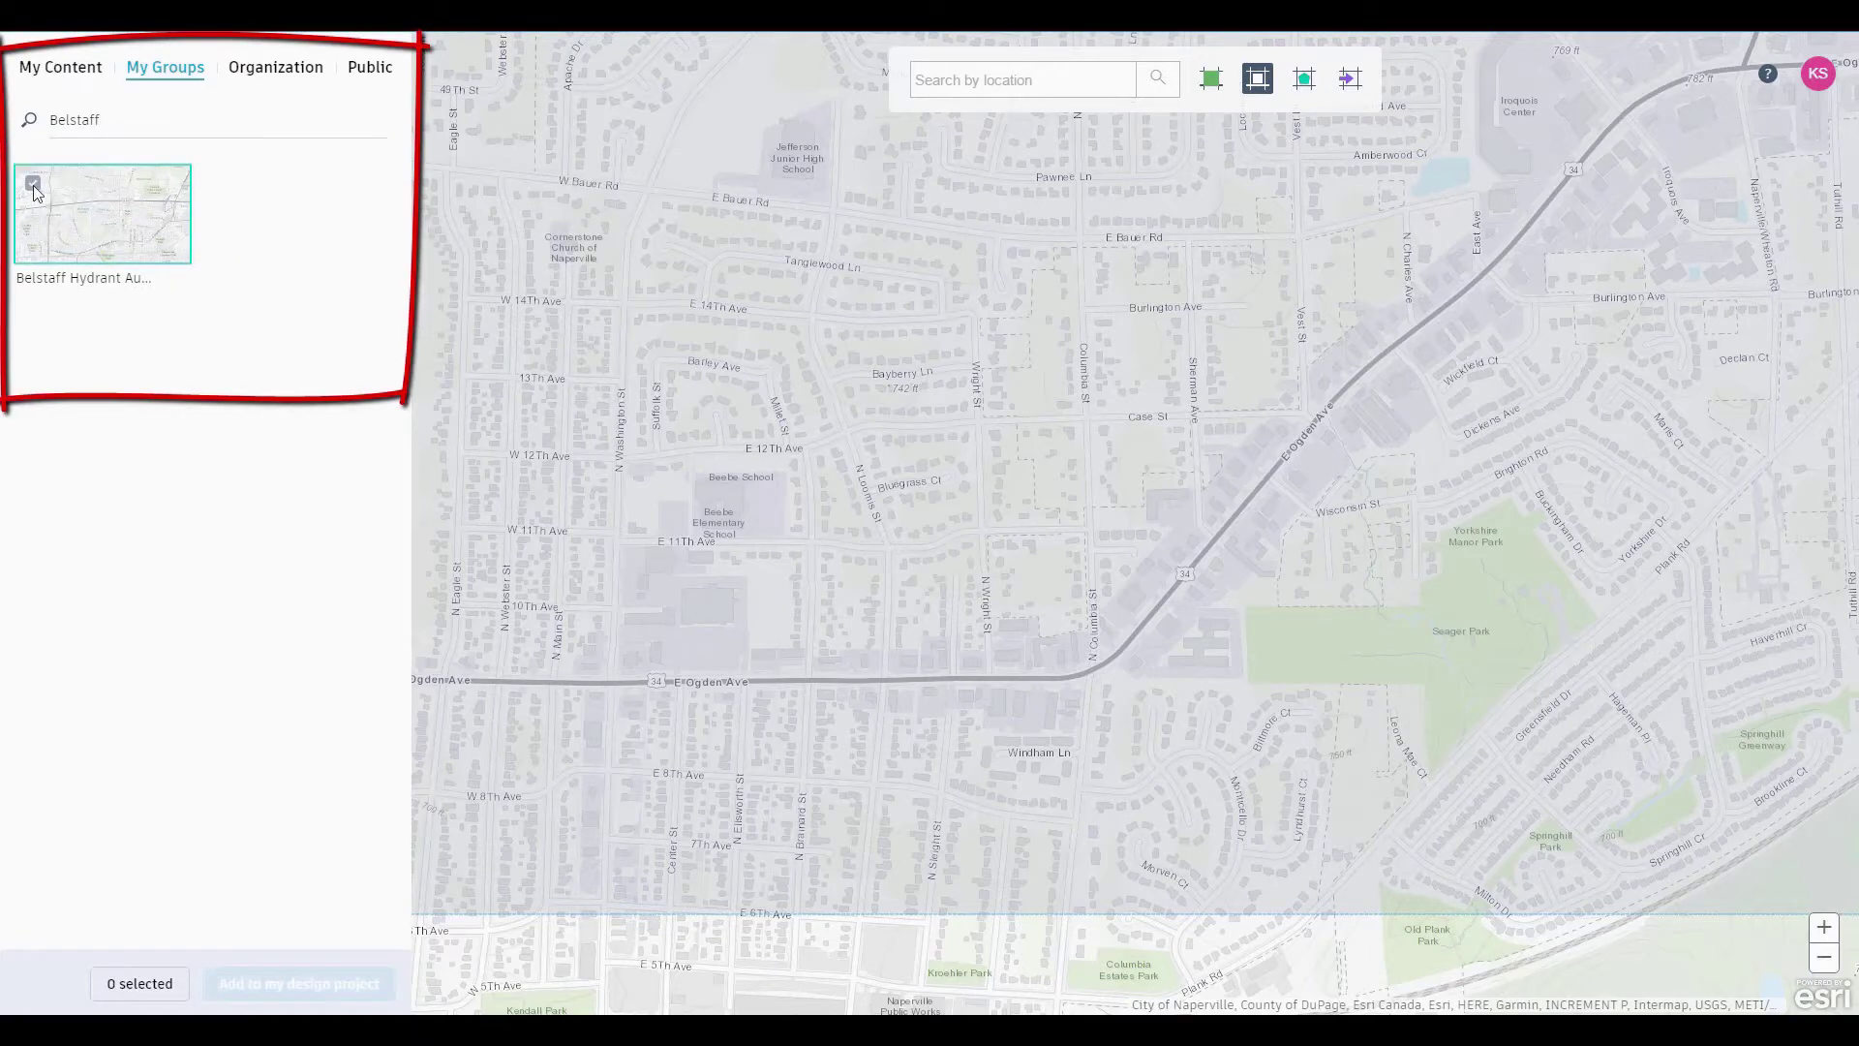
left_click(34, 188)
Set the Hydrants layer's feature type to City Furniture and add the layer to the design project.
left_click(170, 190)
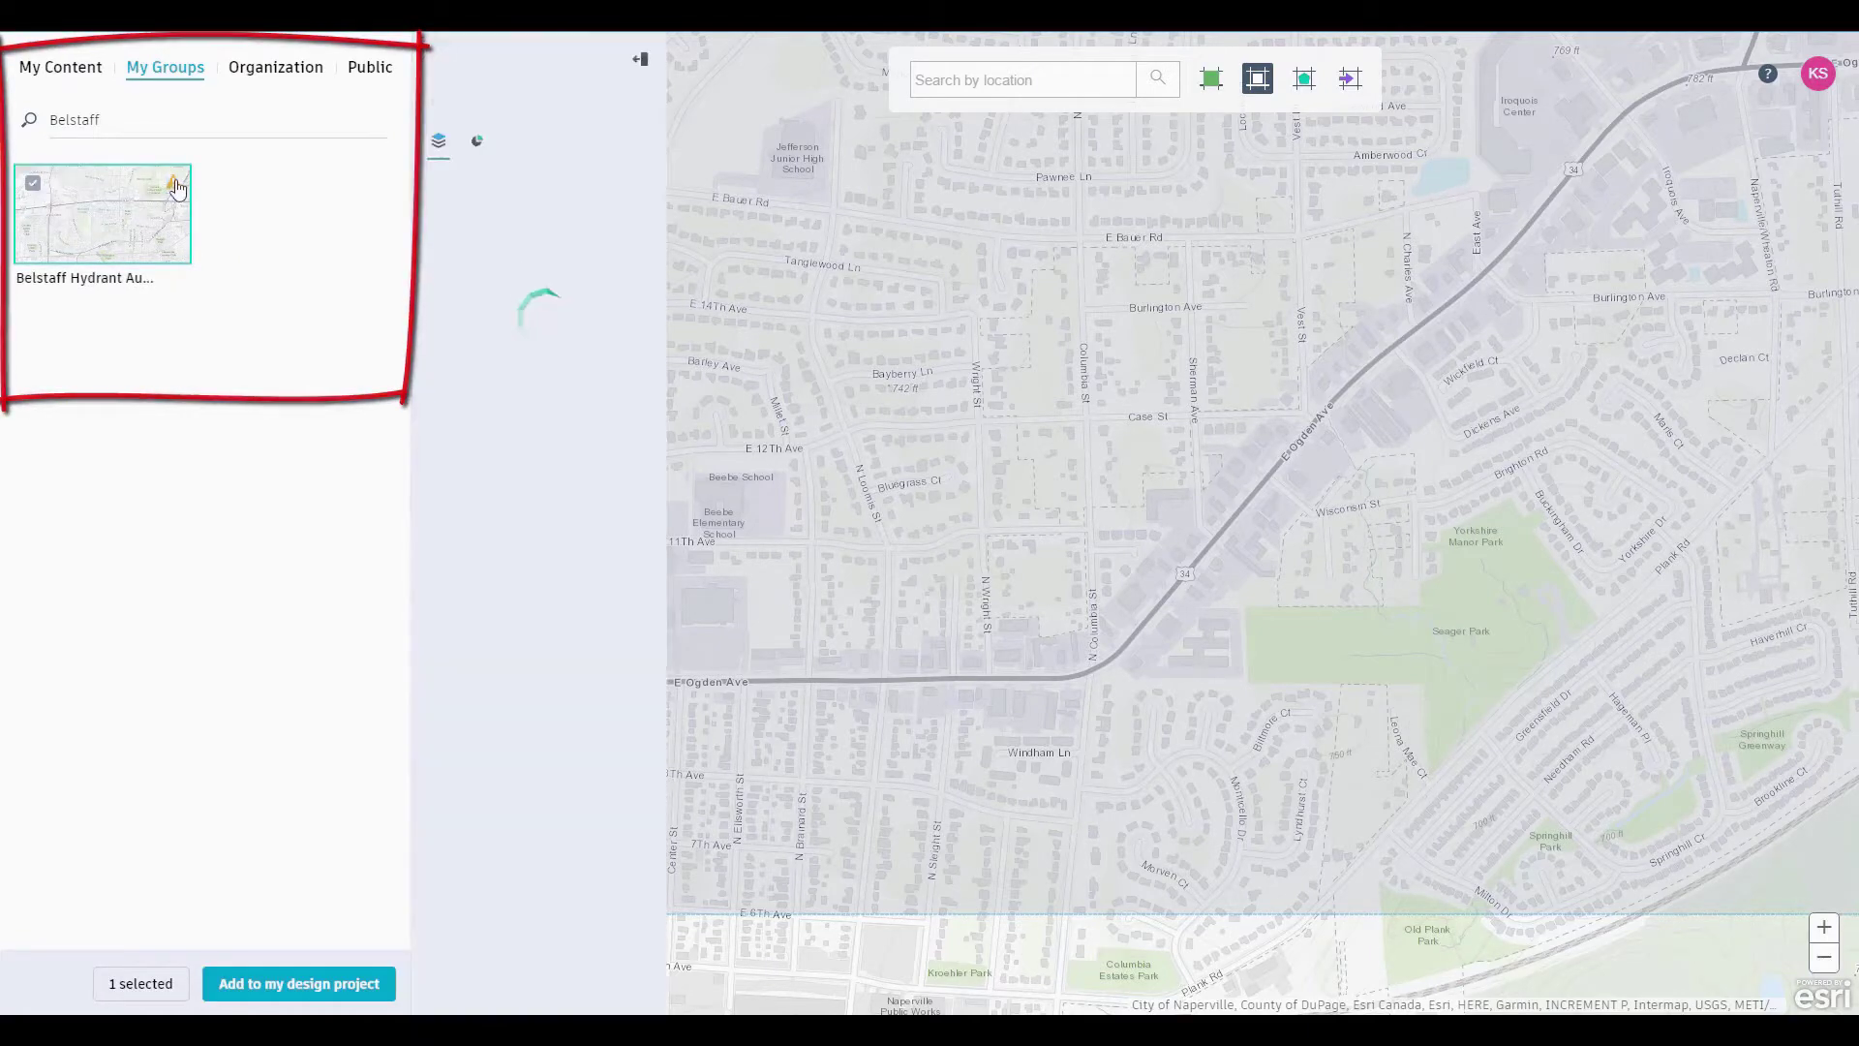
left_click(522, 254)
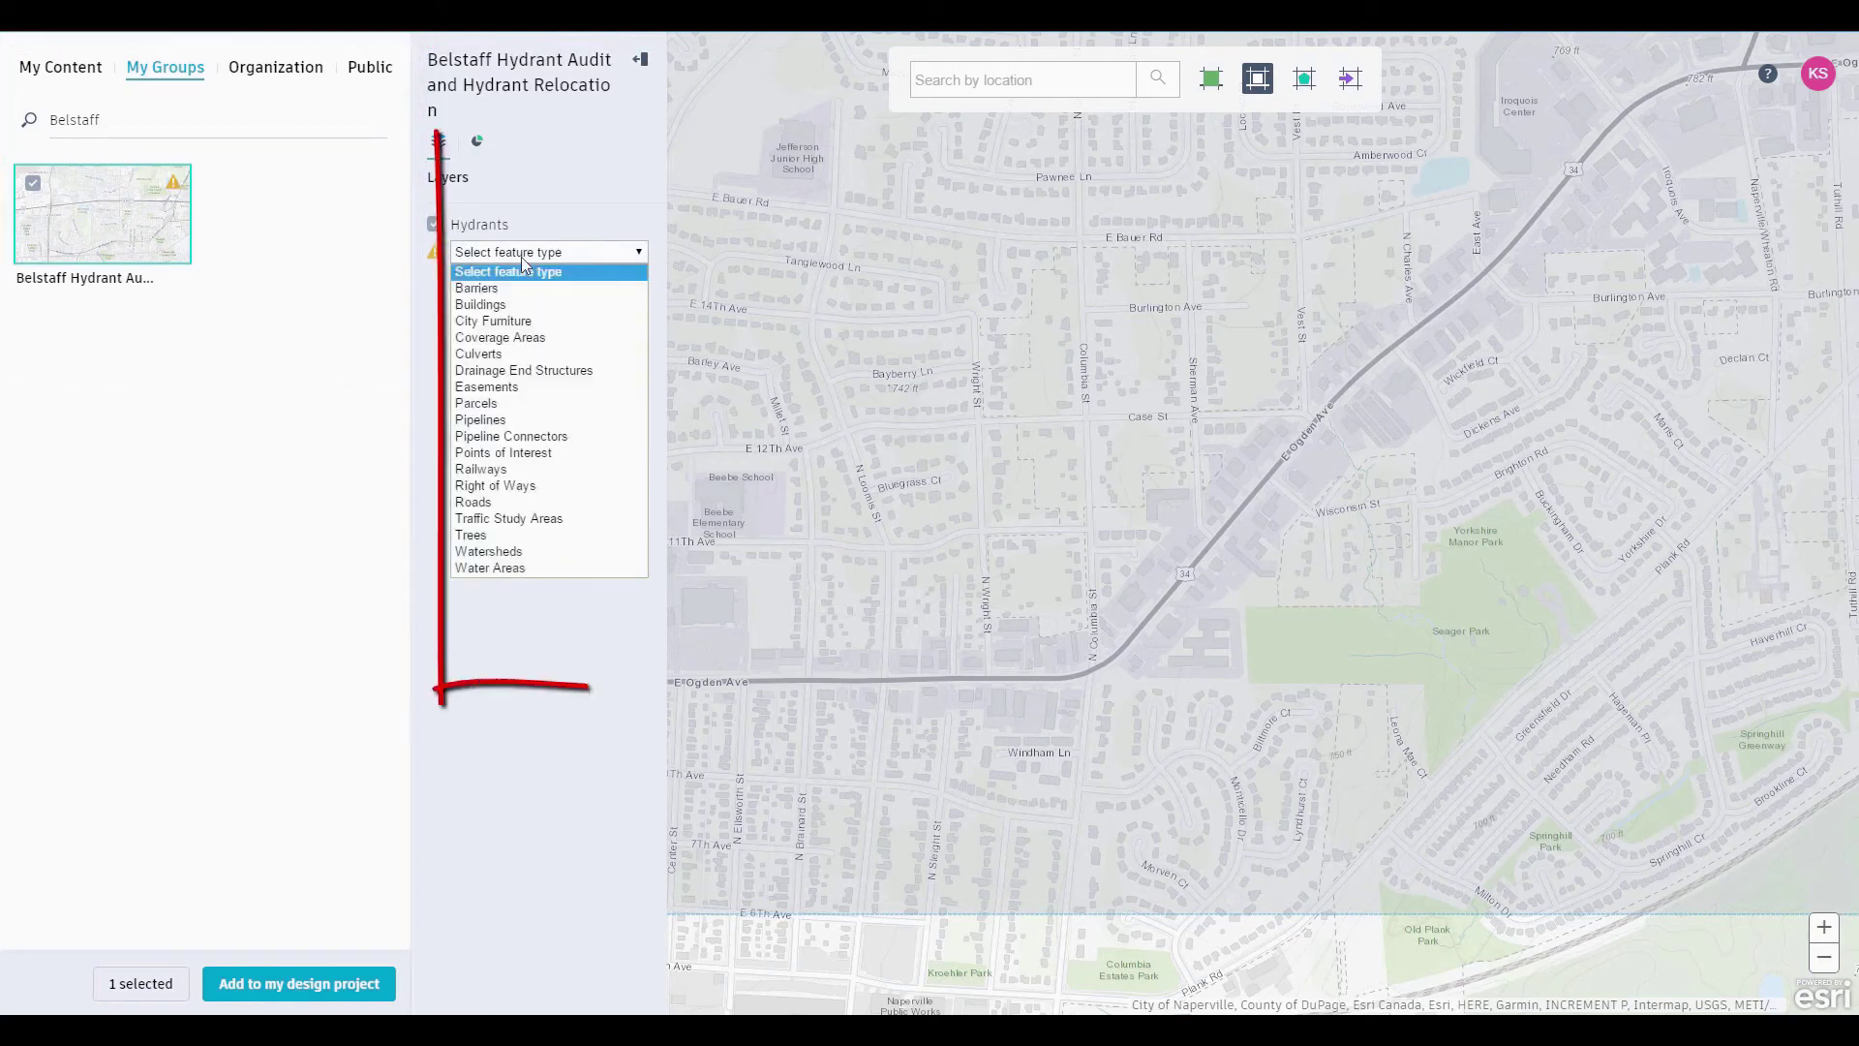
left_click(518, 321)
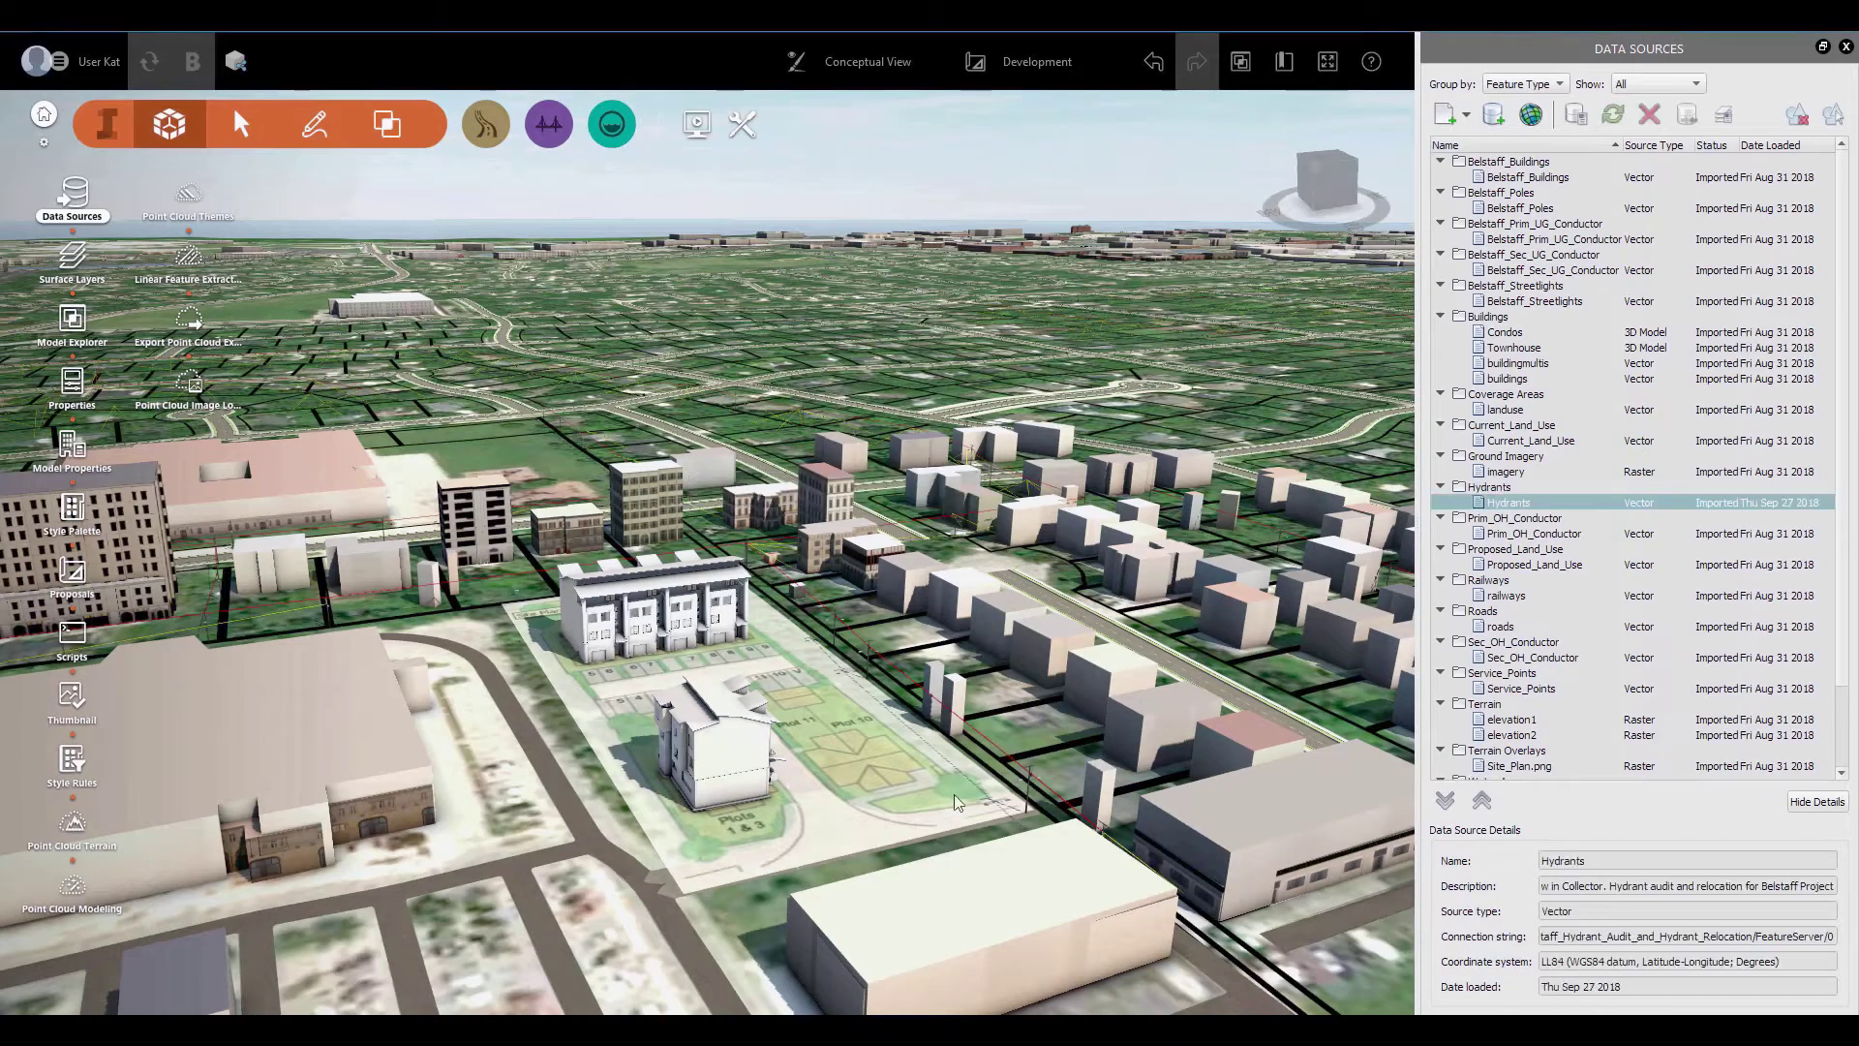
Configure the Hydrants data source with FACILITYID as its name and MANUFACTURER as its description.
right_click(1508, 502)
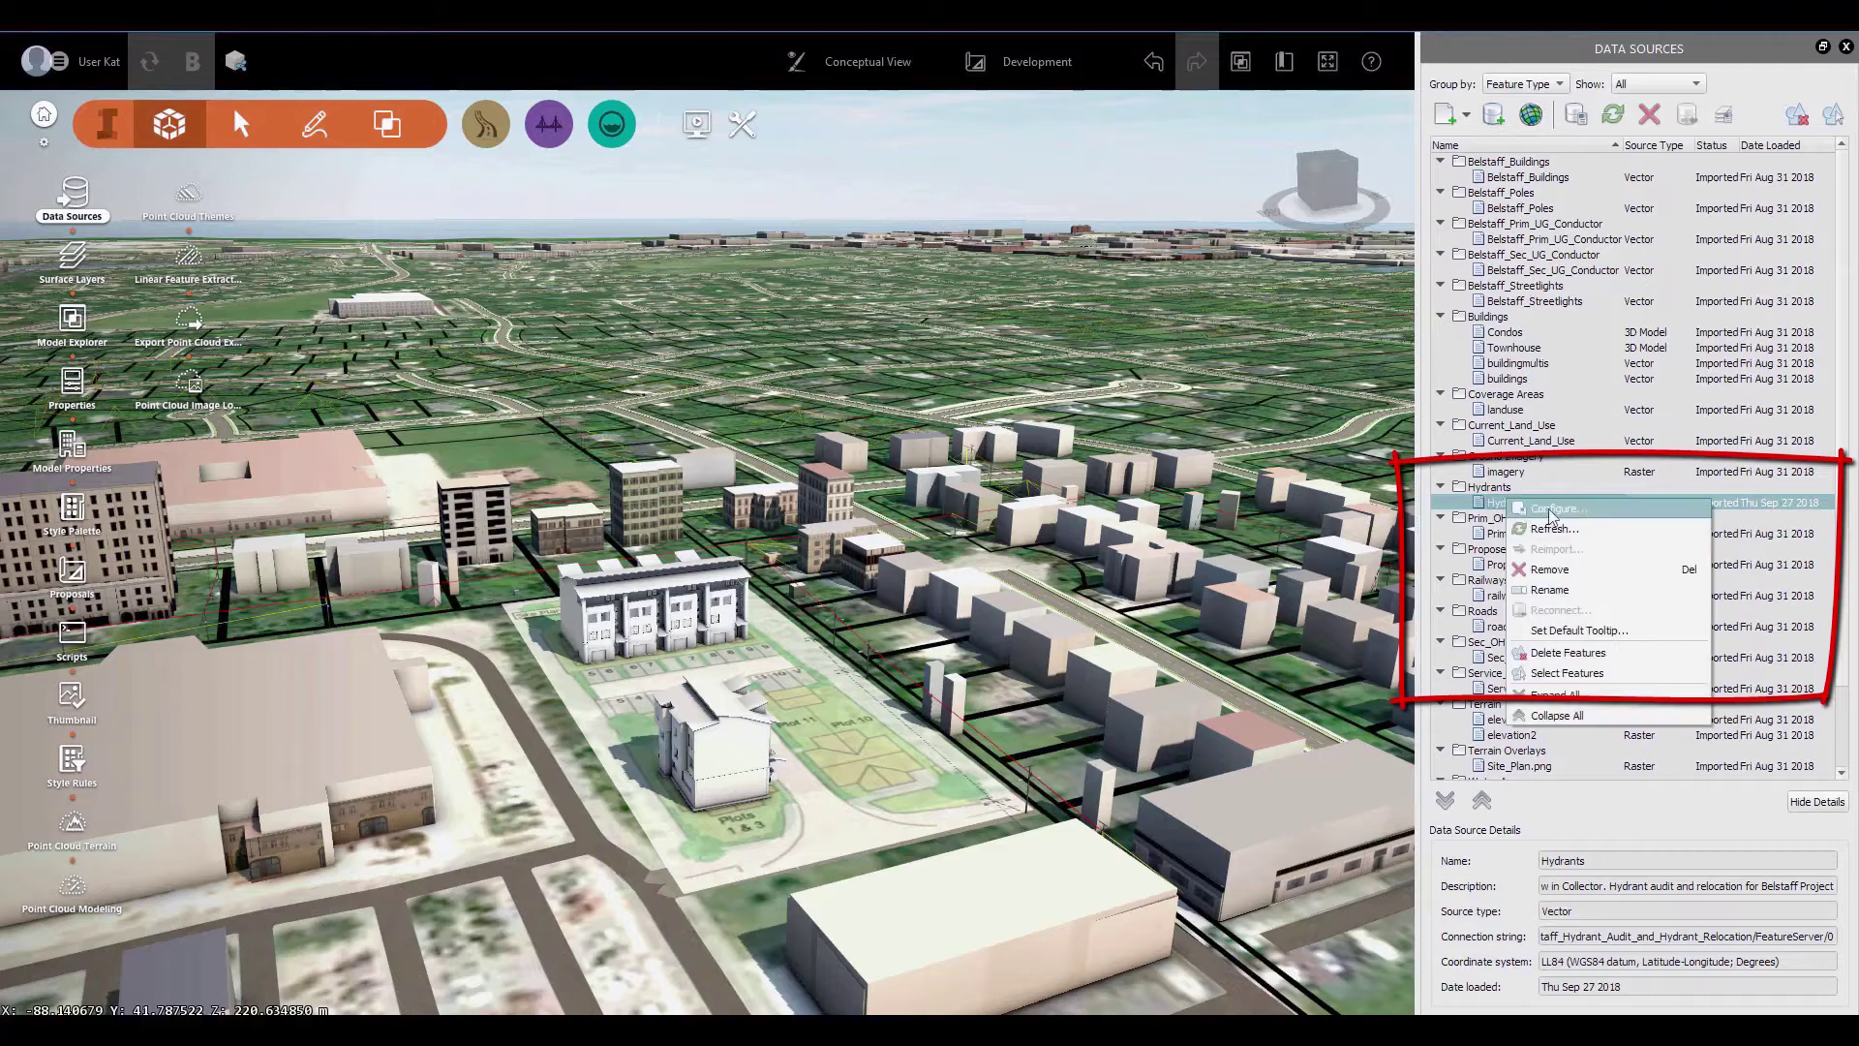
left_click(1551, 512)
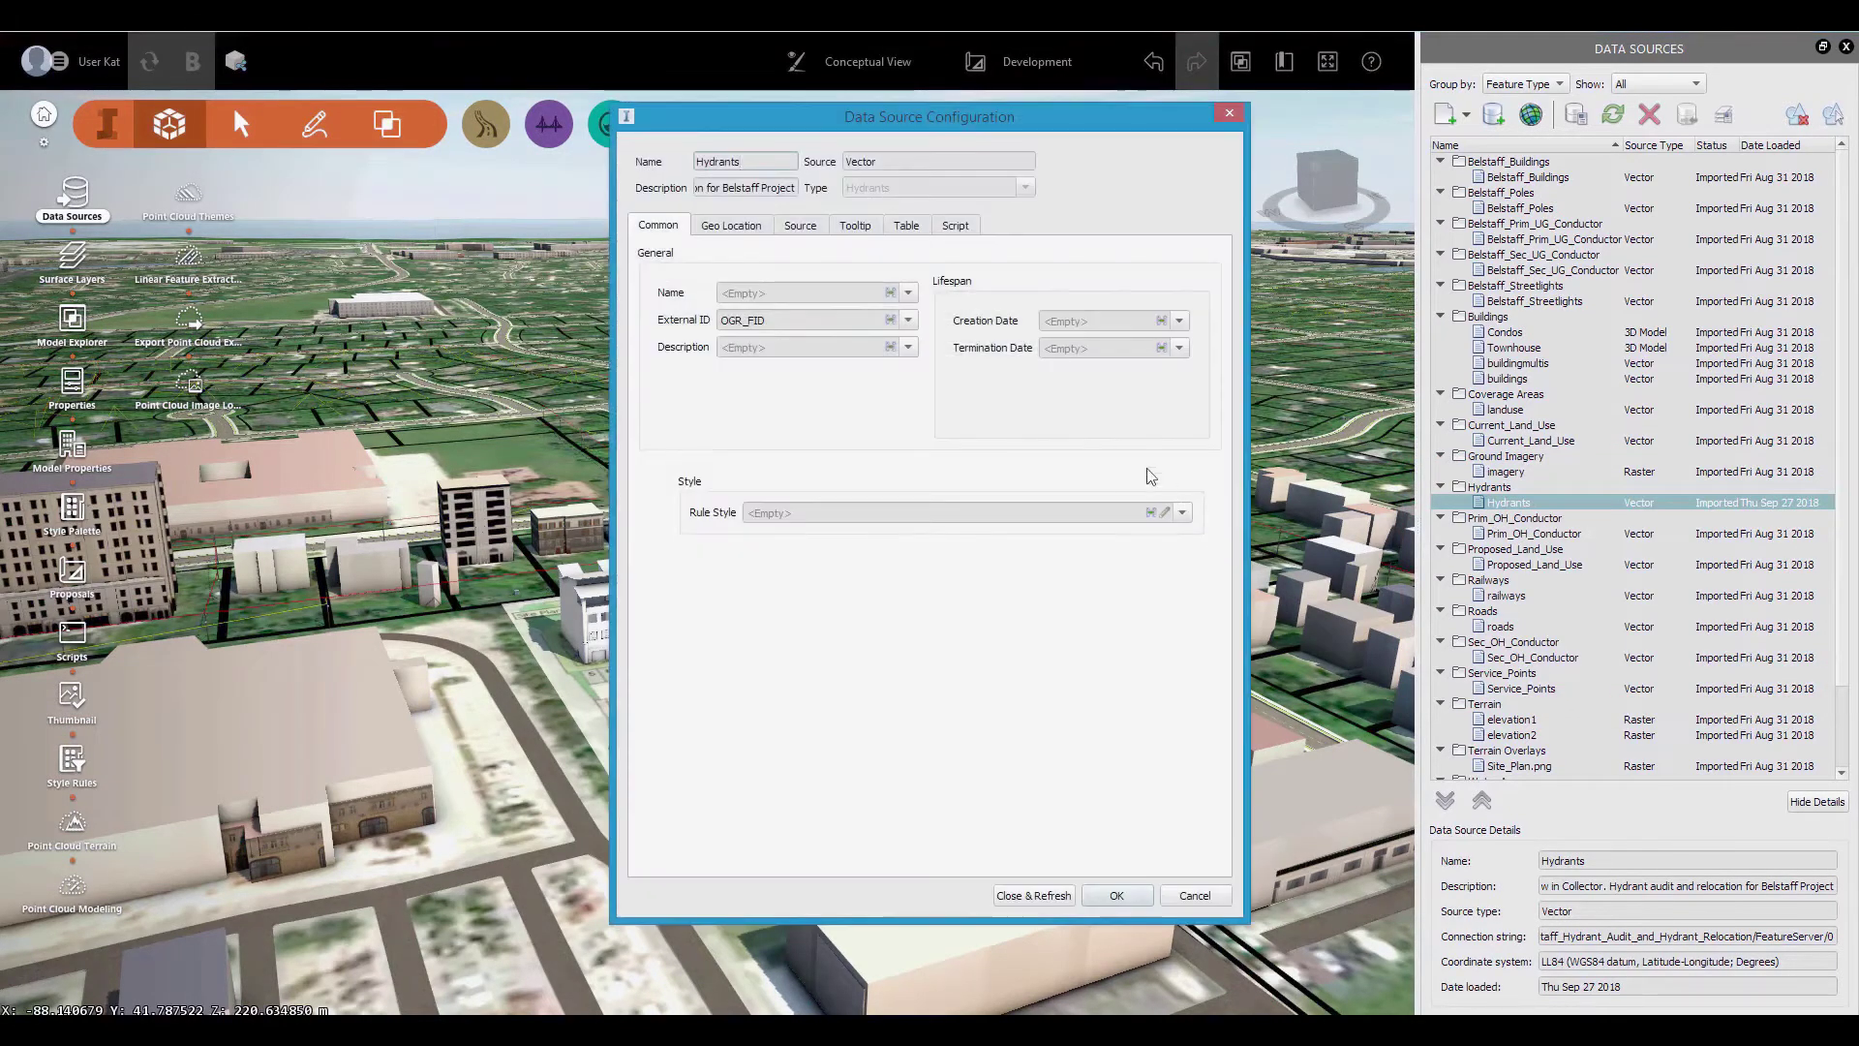
left_click(909, 293)
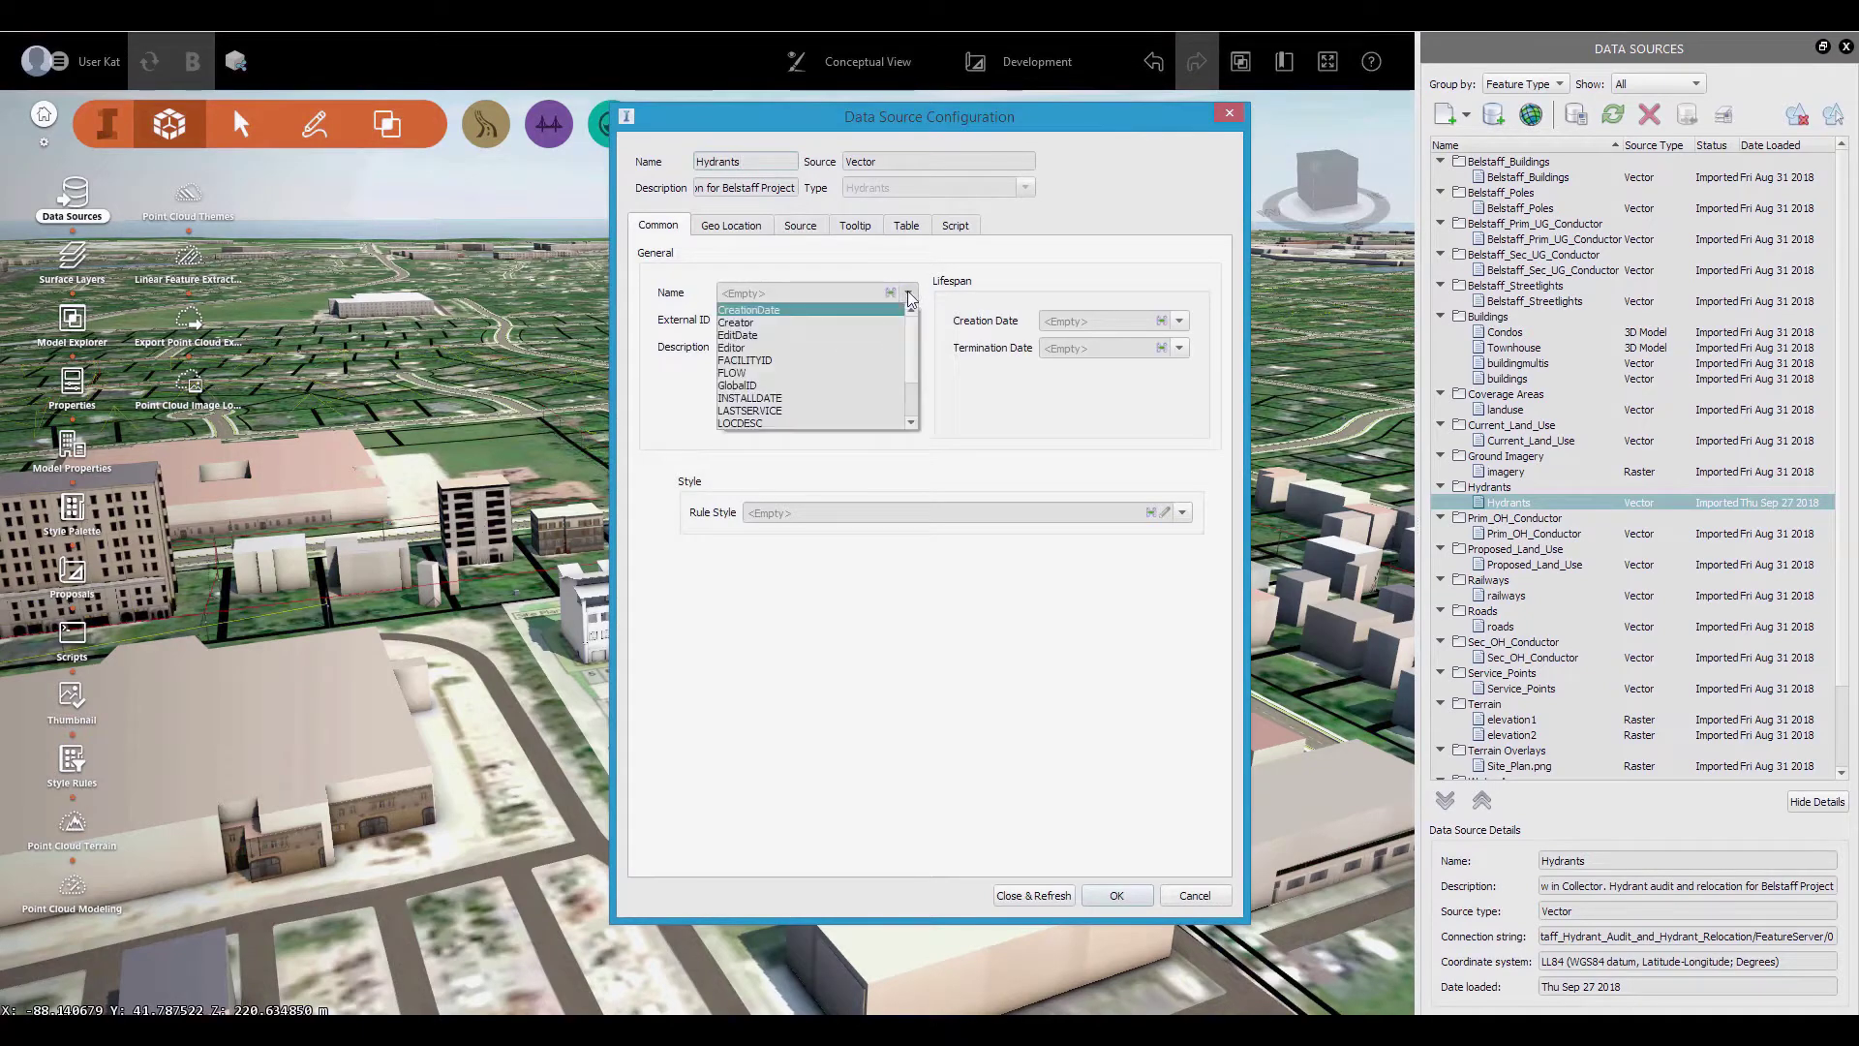
left_click(881, 360)
left_click(906, 348)
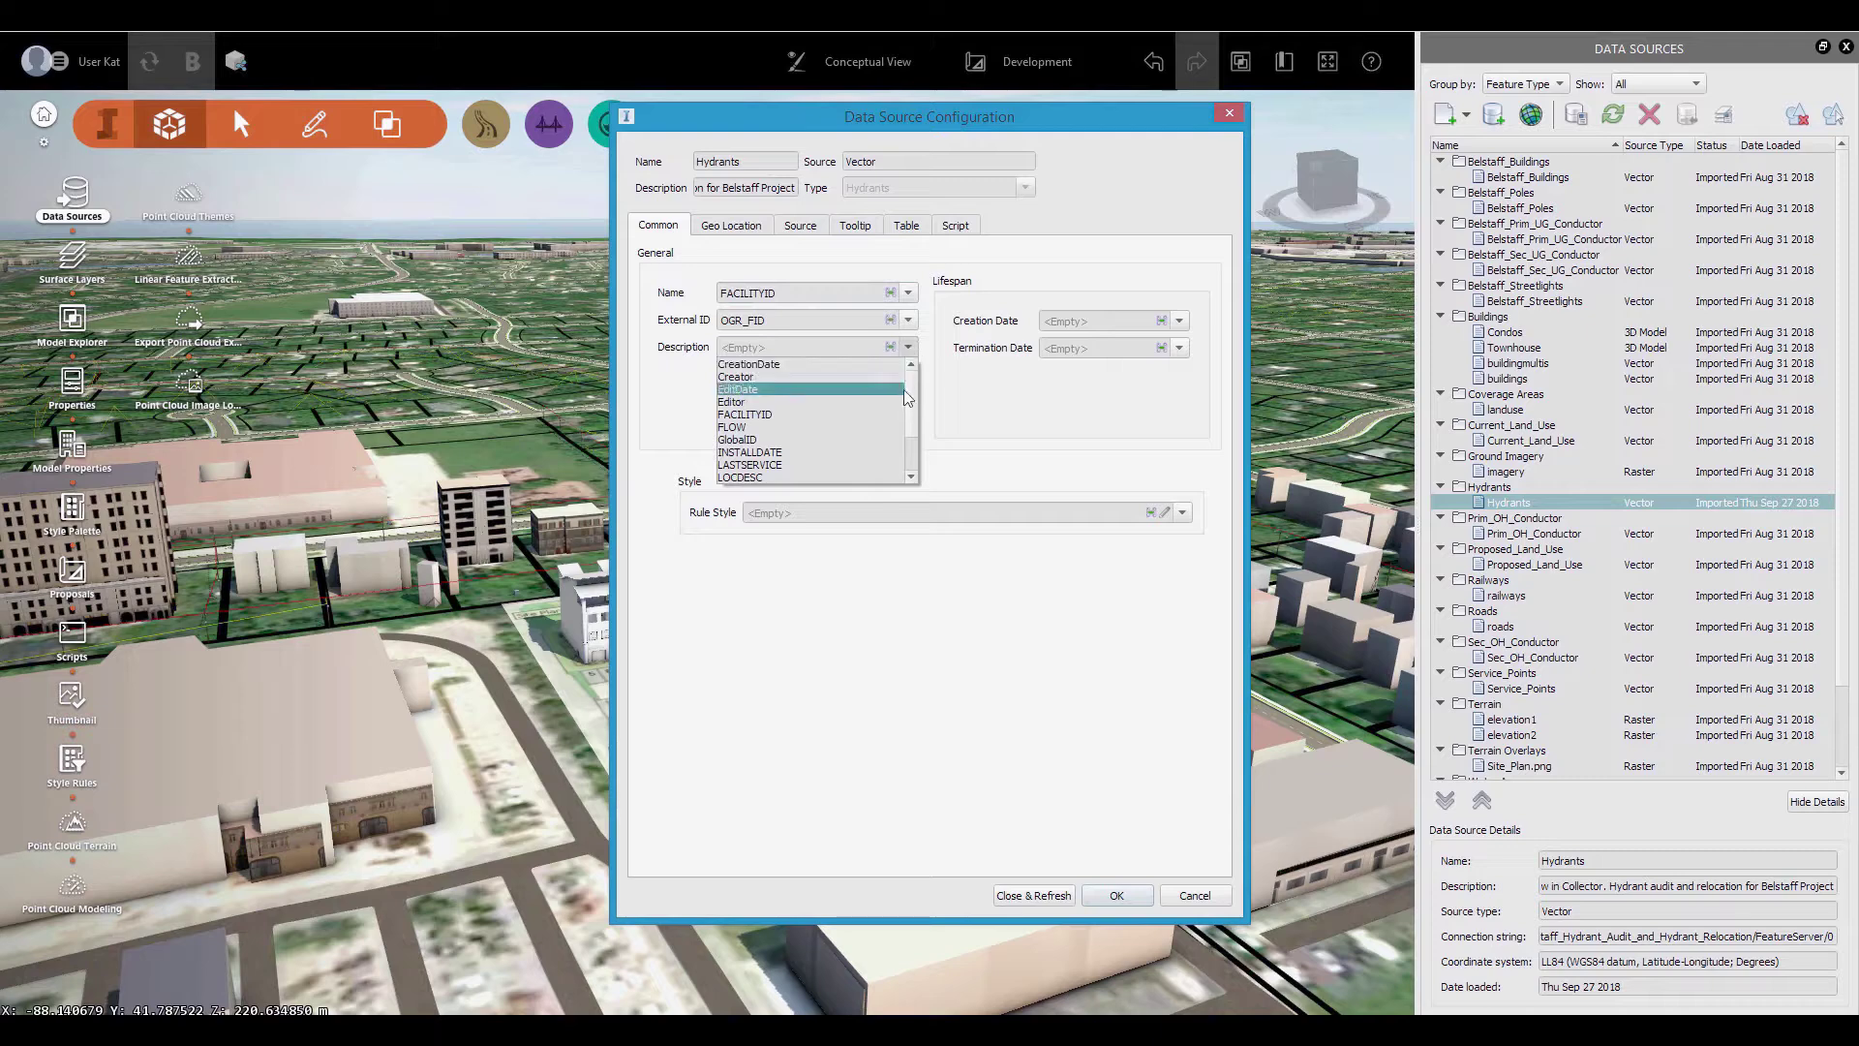
scroll(915, 409, "down", 2)
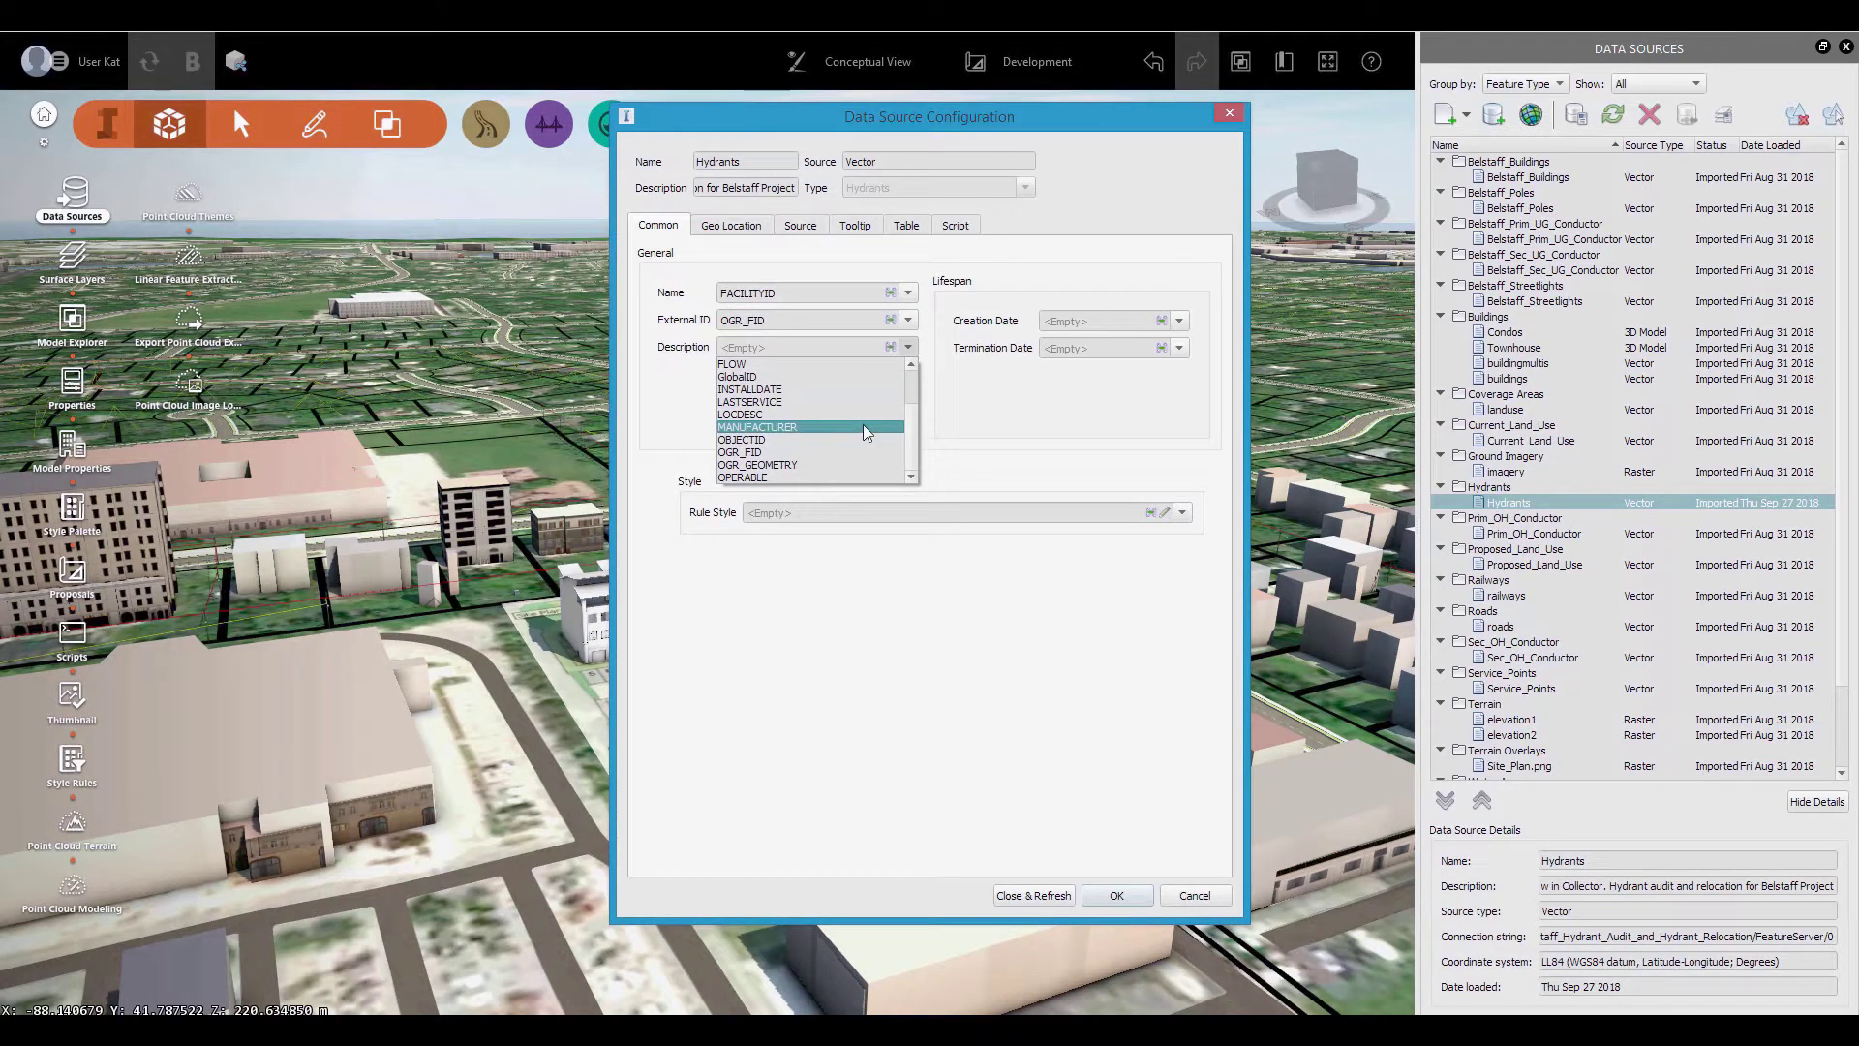
left_click(866, 428)
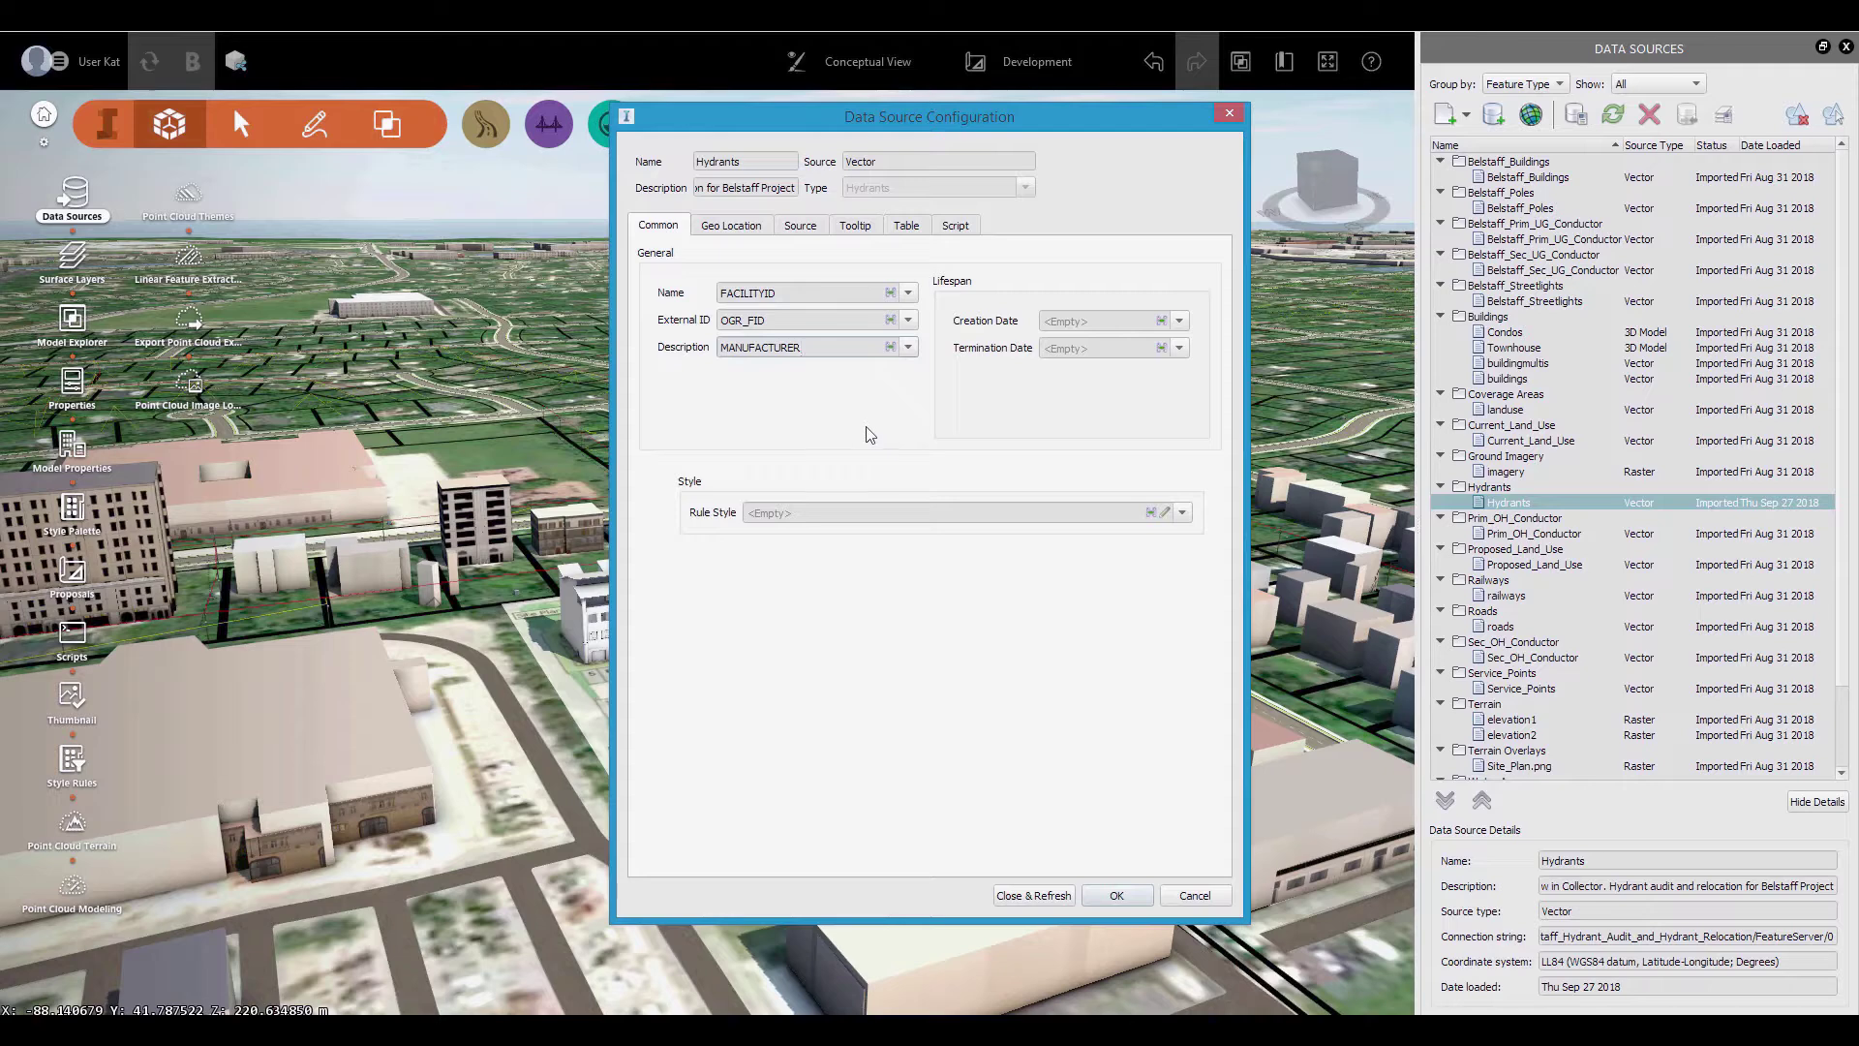
Assign the 3D model style City Furniture/Fire Hydrant - Grey to the hydrants, then close and refresh the data source.
left_click(1166, 512)
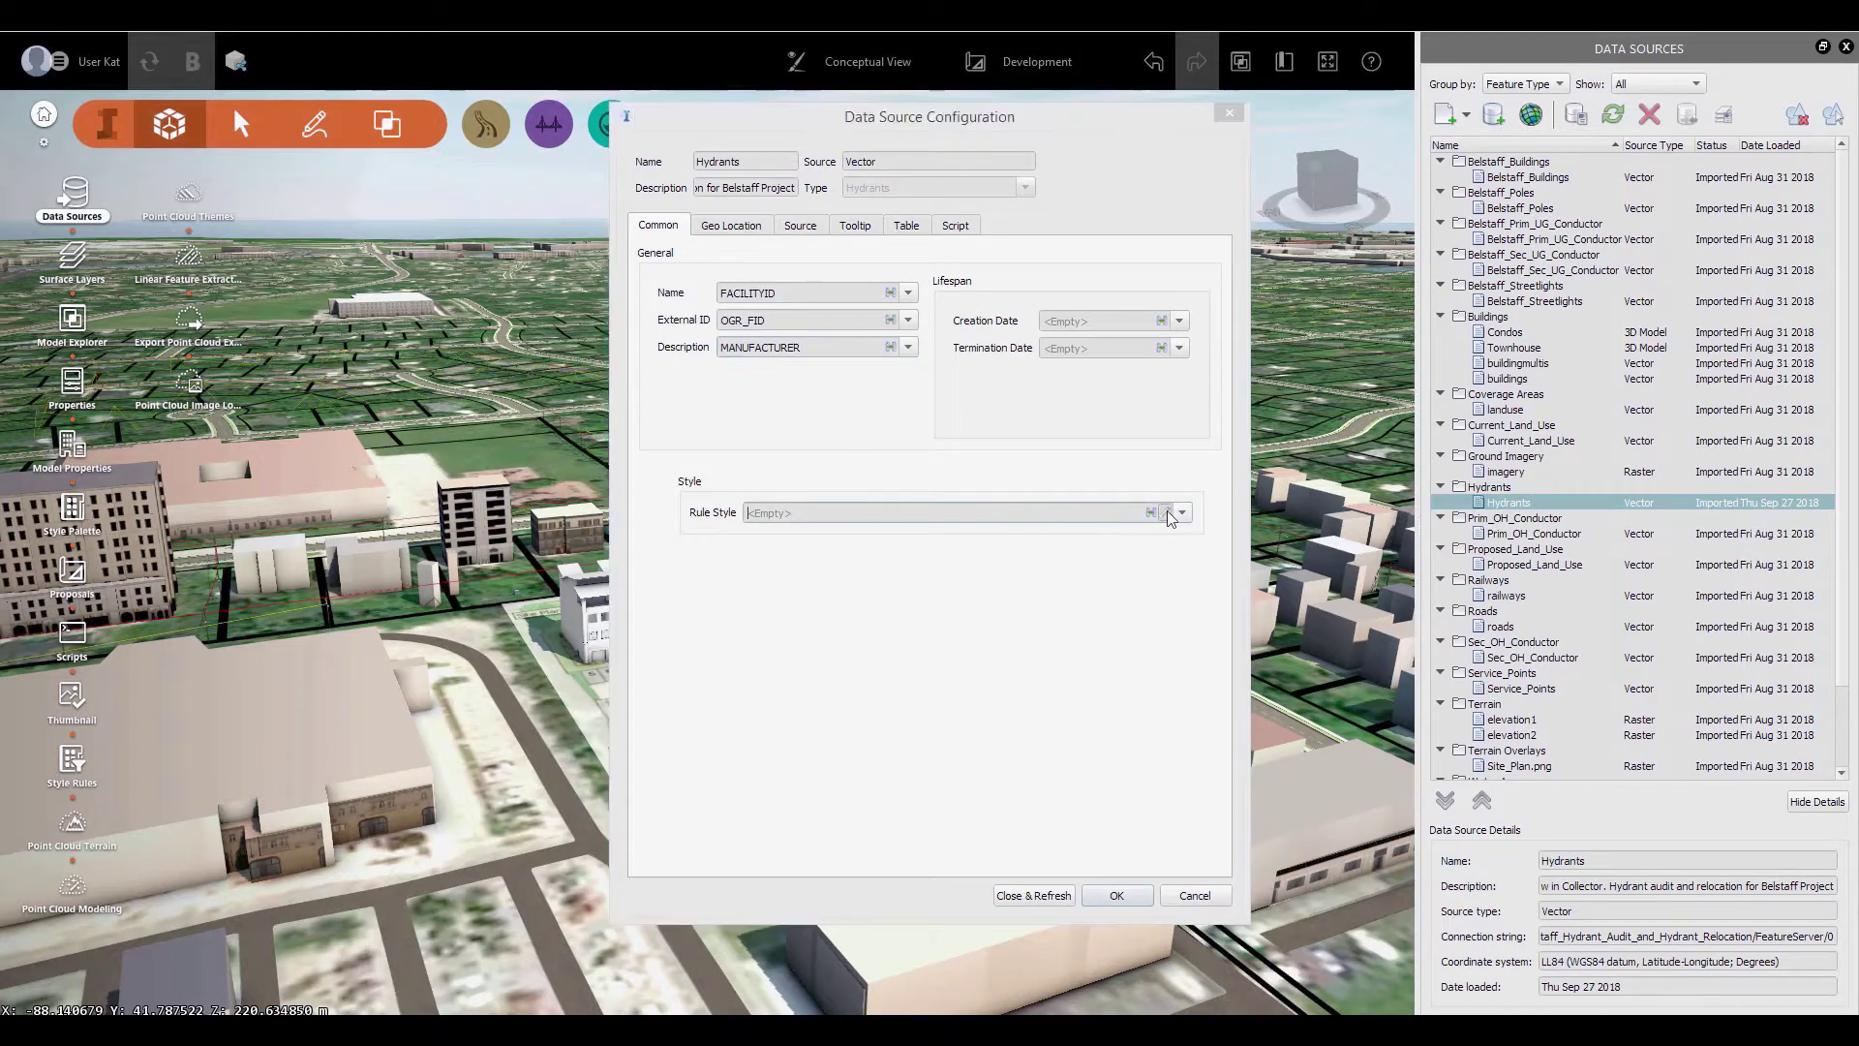
left_click(819, 451)
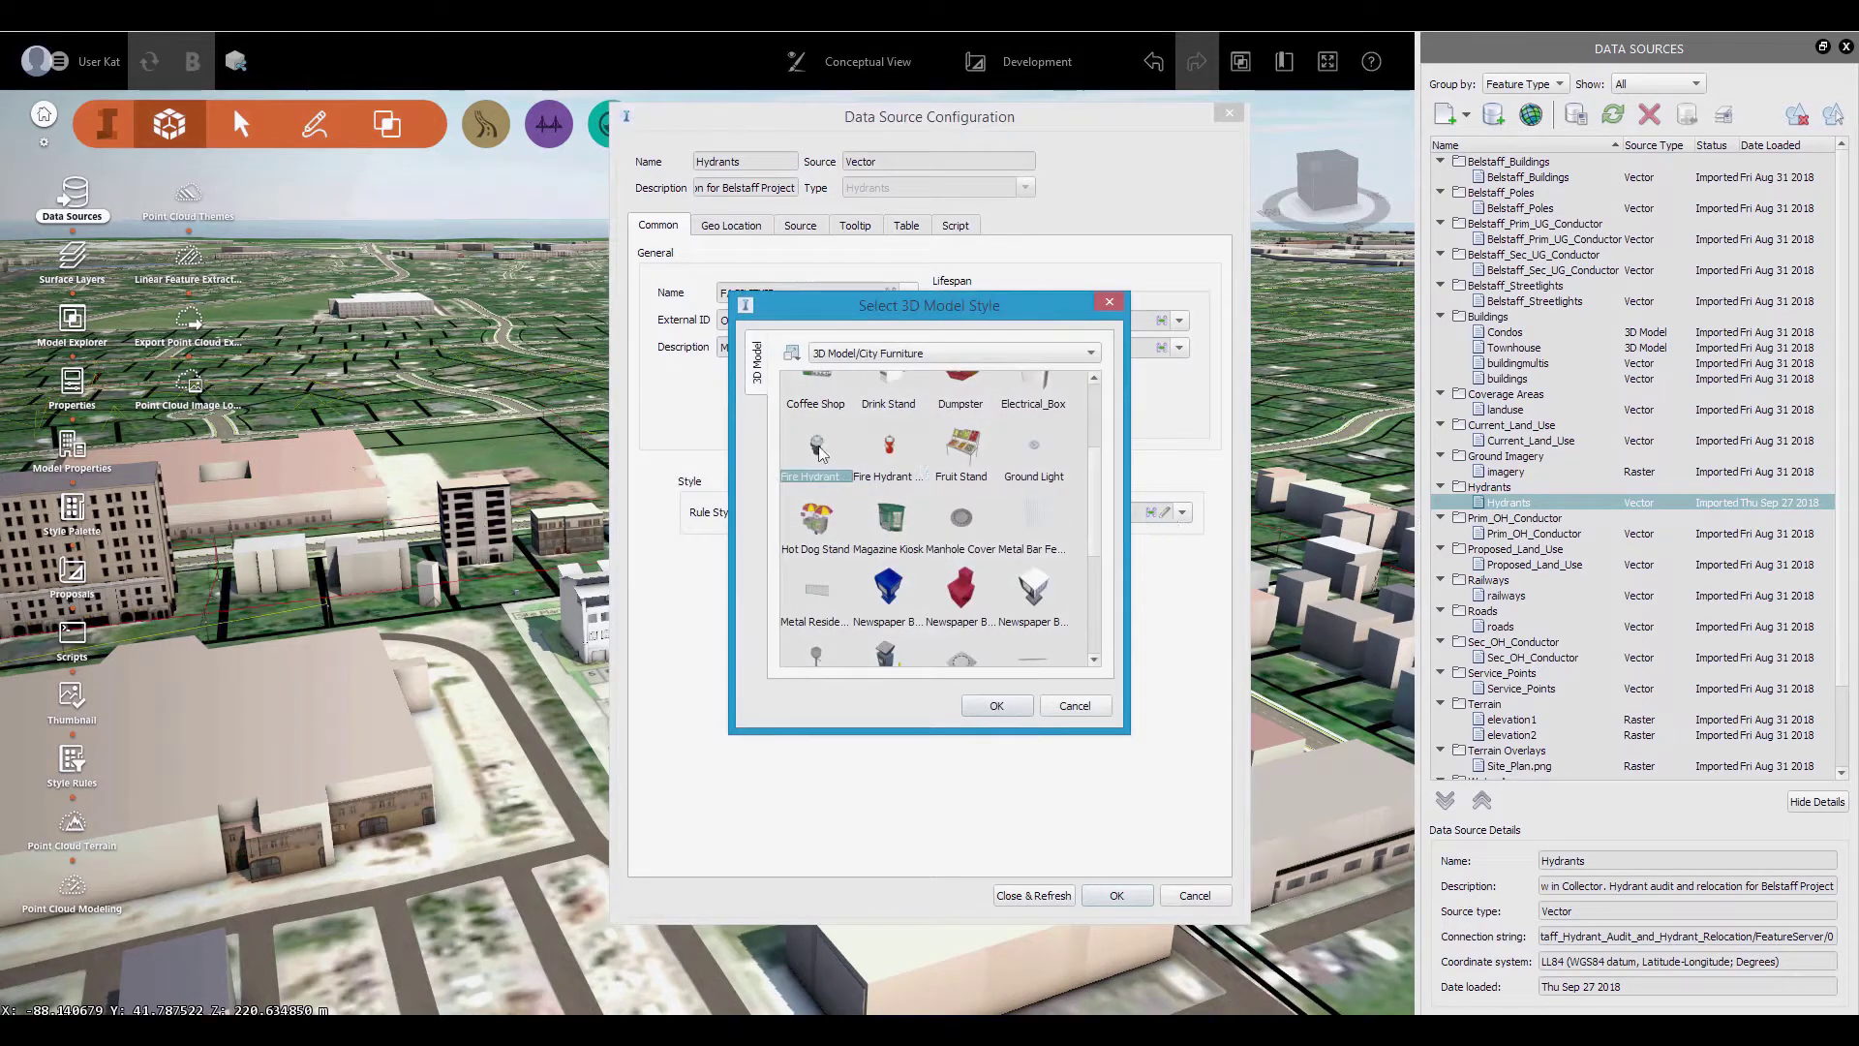
left_click(996, 704)
left_click(1029, 893)
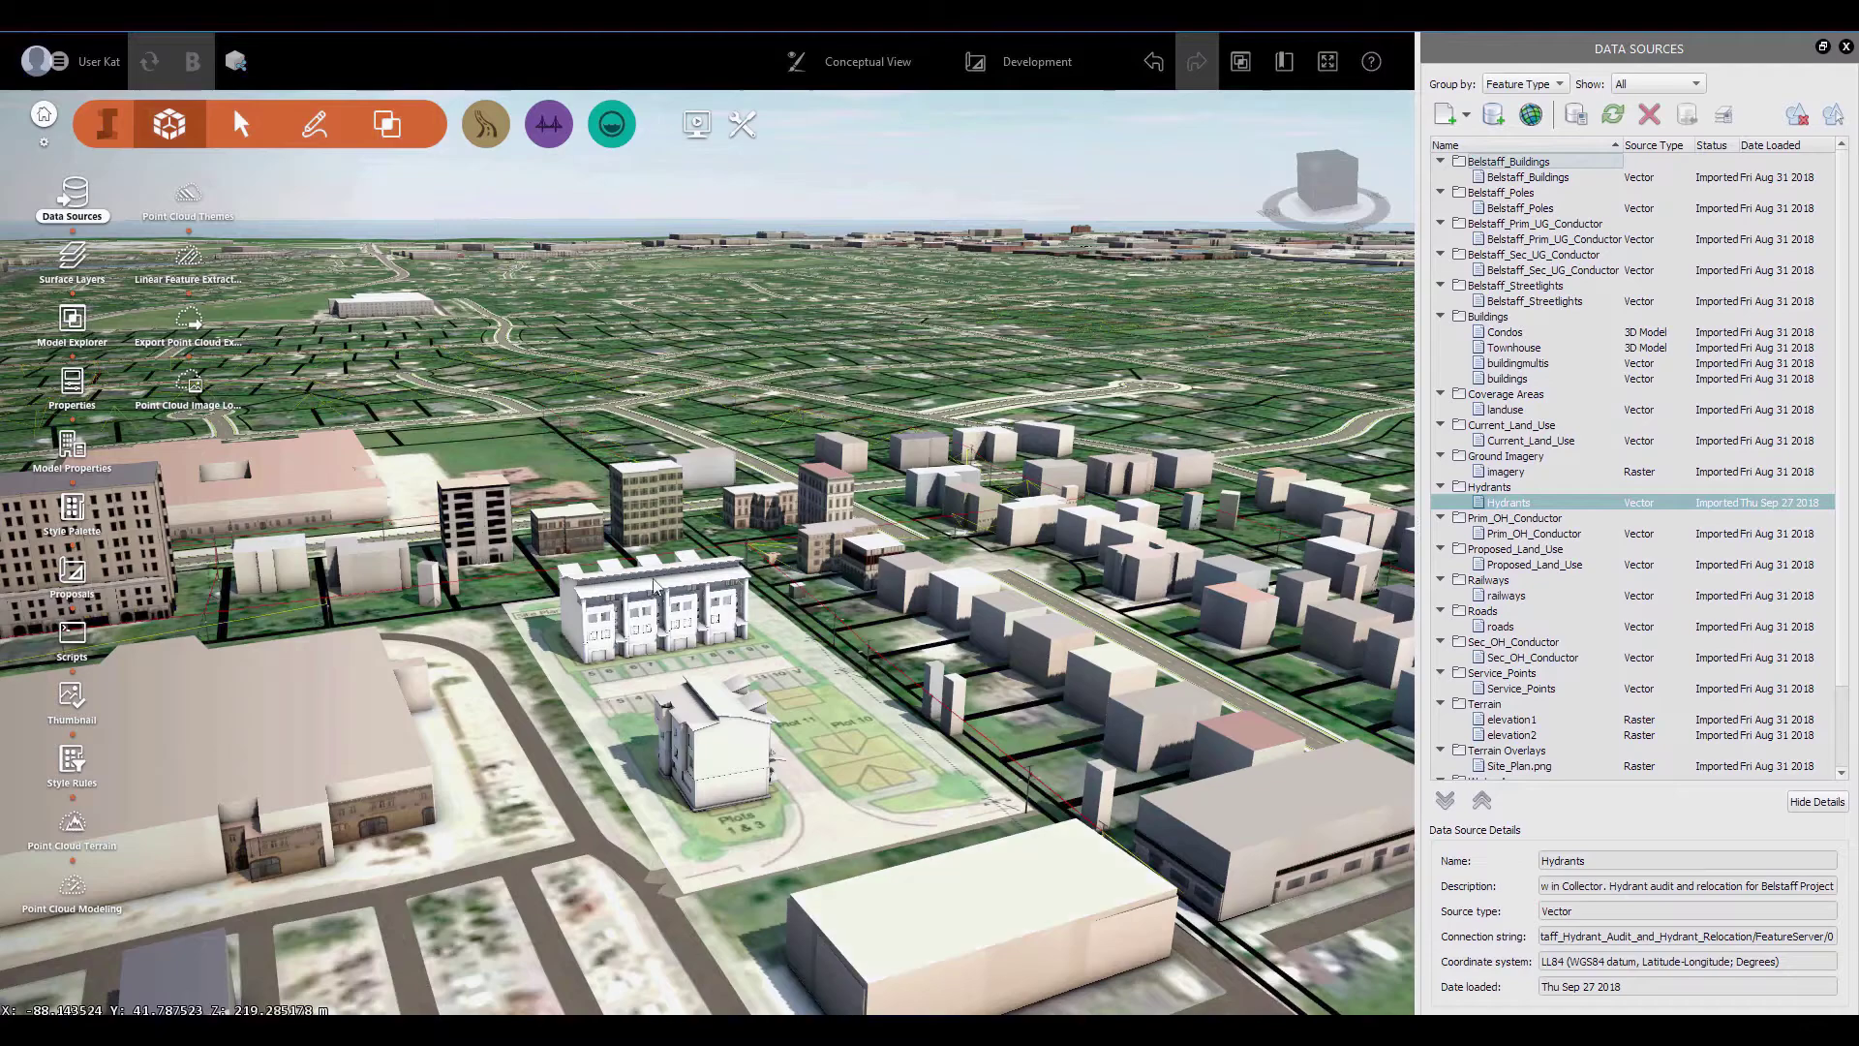
Inspect the description and ArcGIS attributes of the hydrant on the grass just beyond the site plan's corner.
scroll(523, 608, "up", 8)
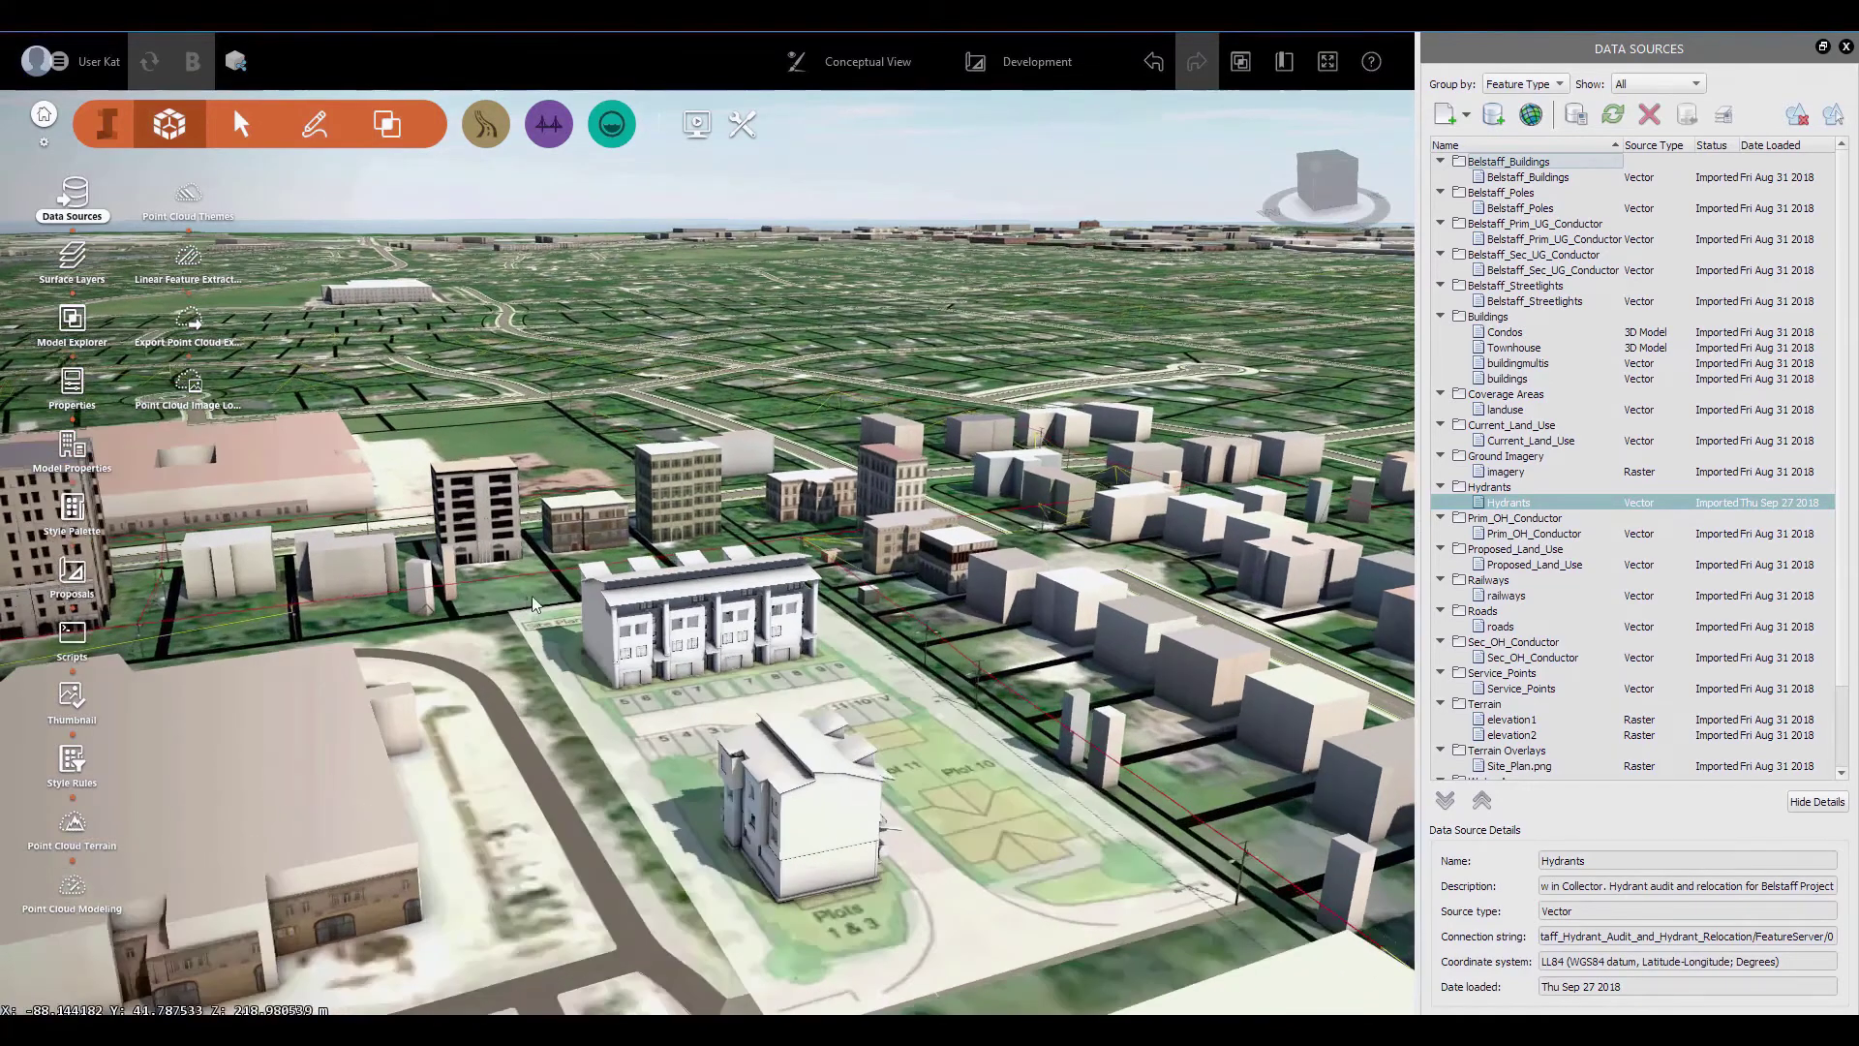
scroll(581, 658, "up", 10)
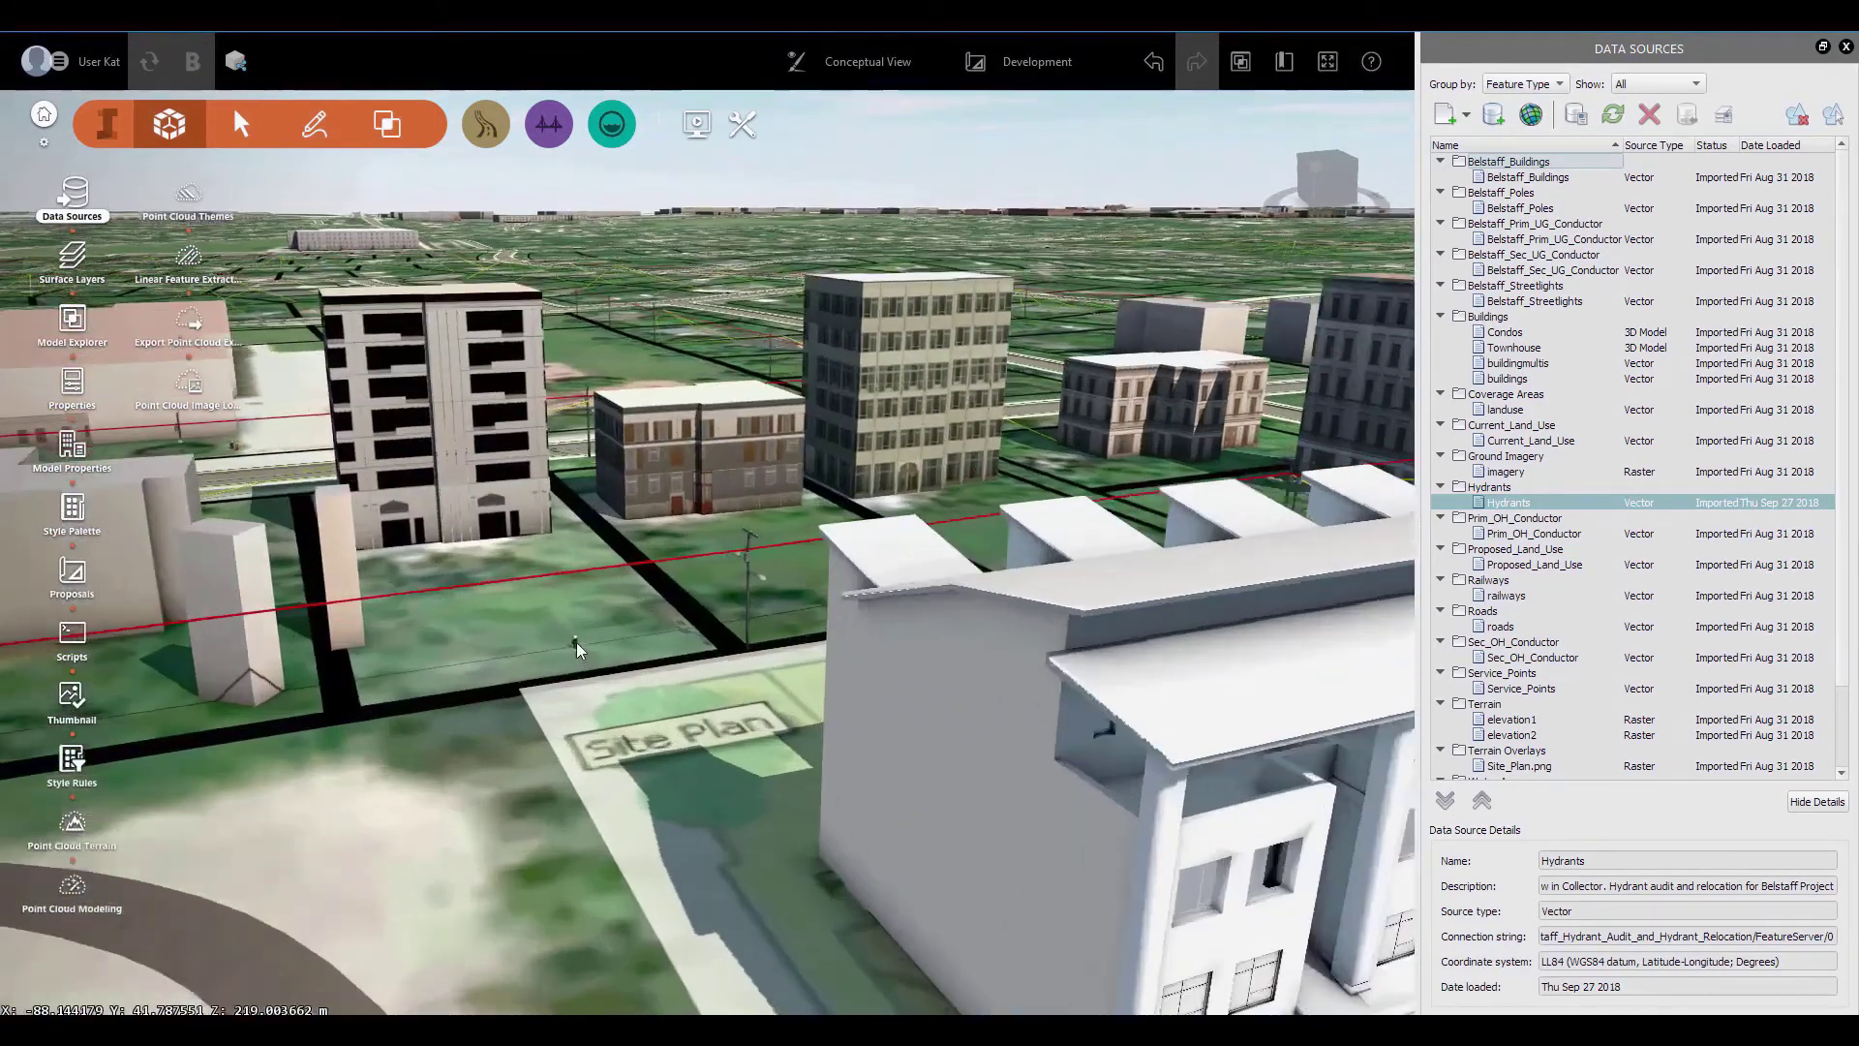
scroll(605, 690, "up", 5)
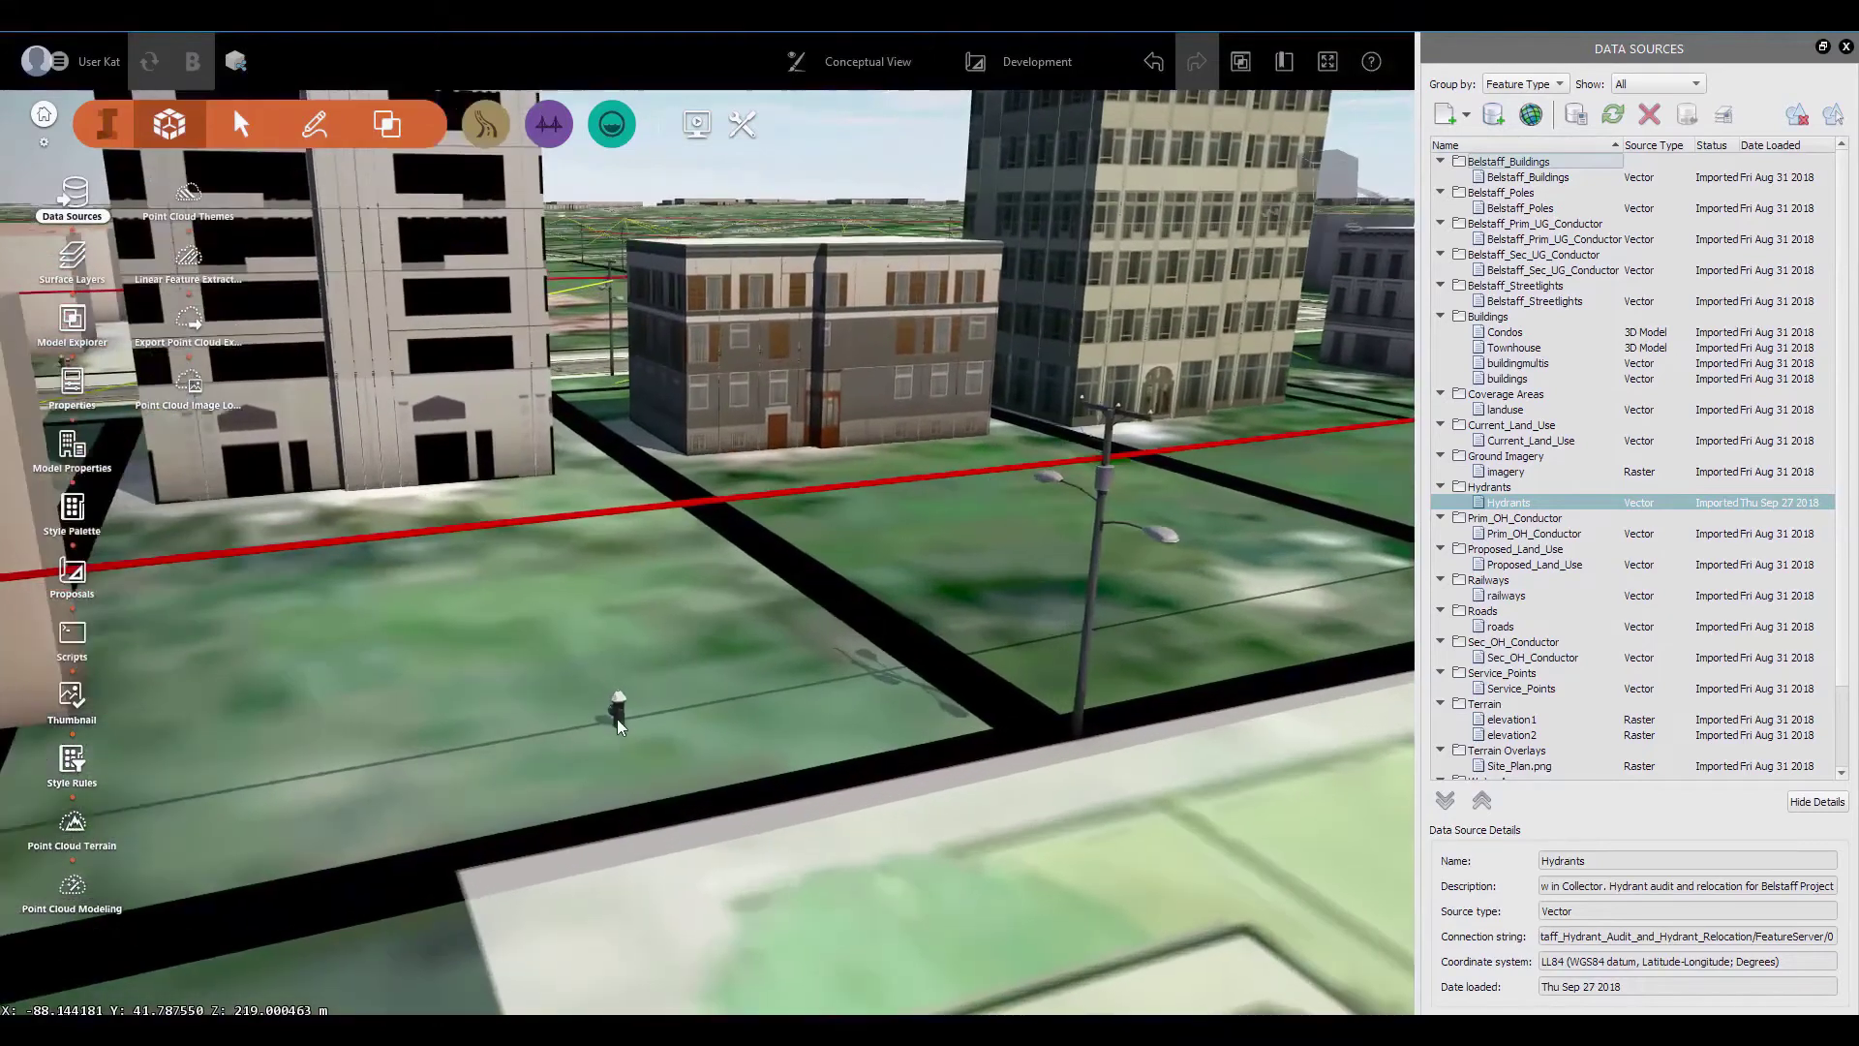
left_click(620, 726)
scroll(1232, 802, "down", 3)
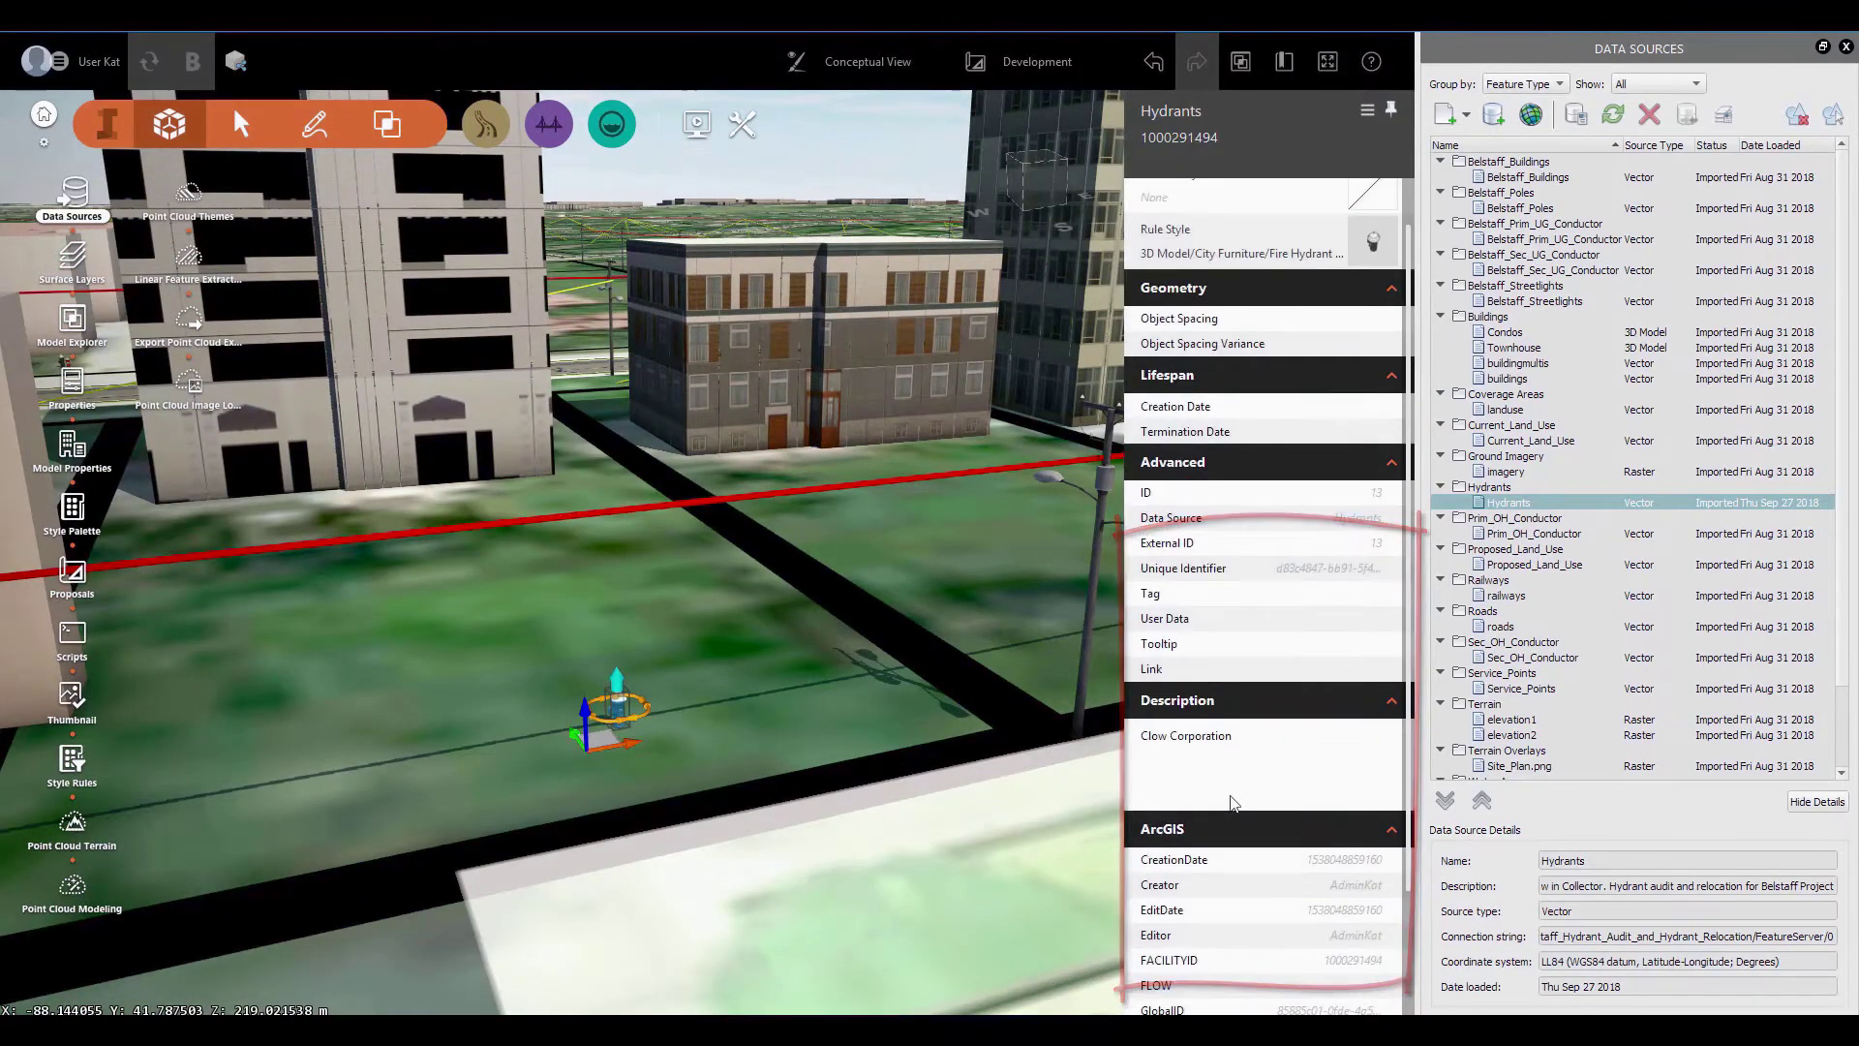
scroll(1232, 802, "up", 3)
key("Escape")
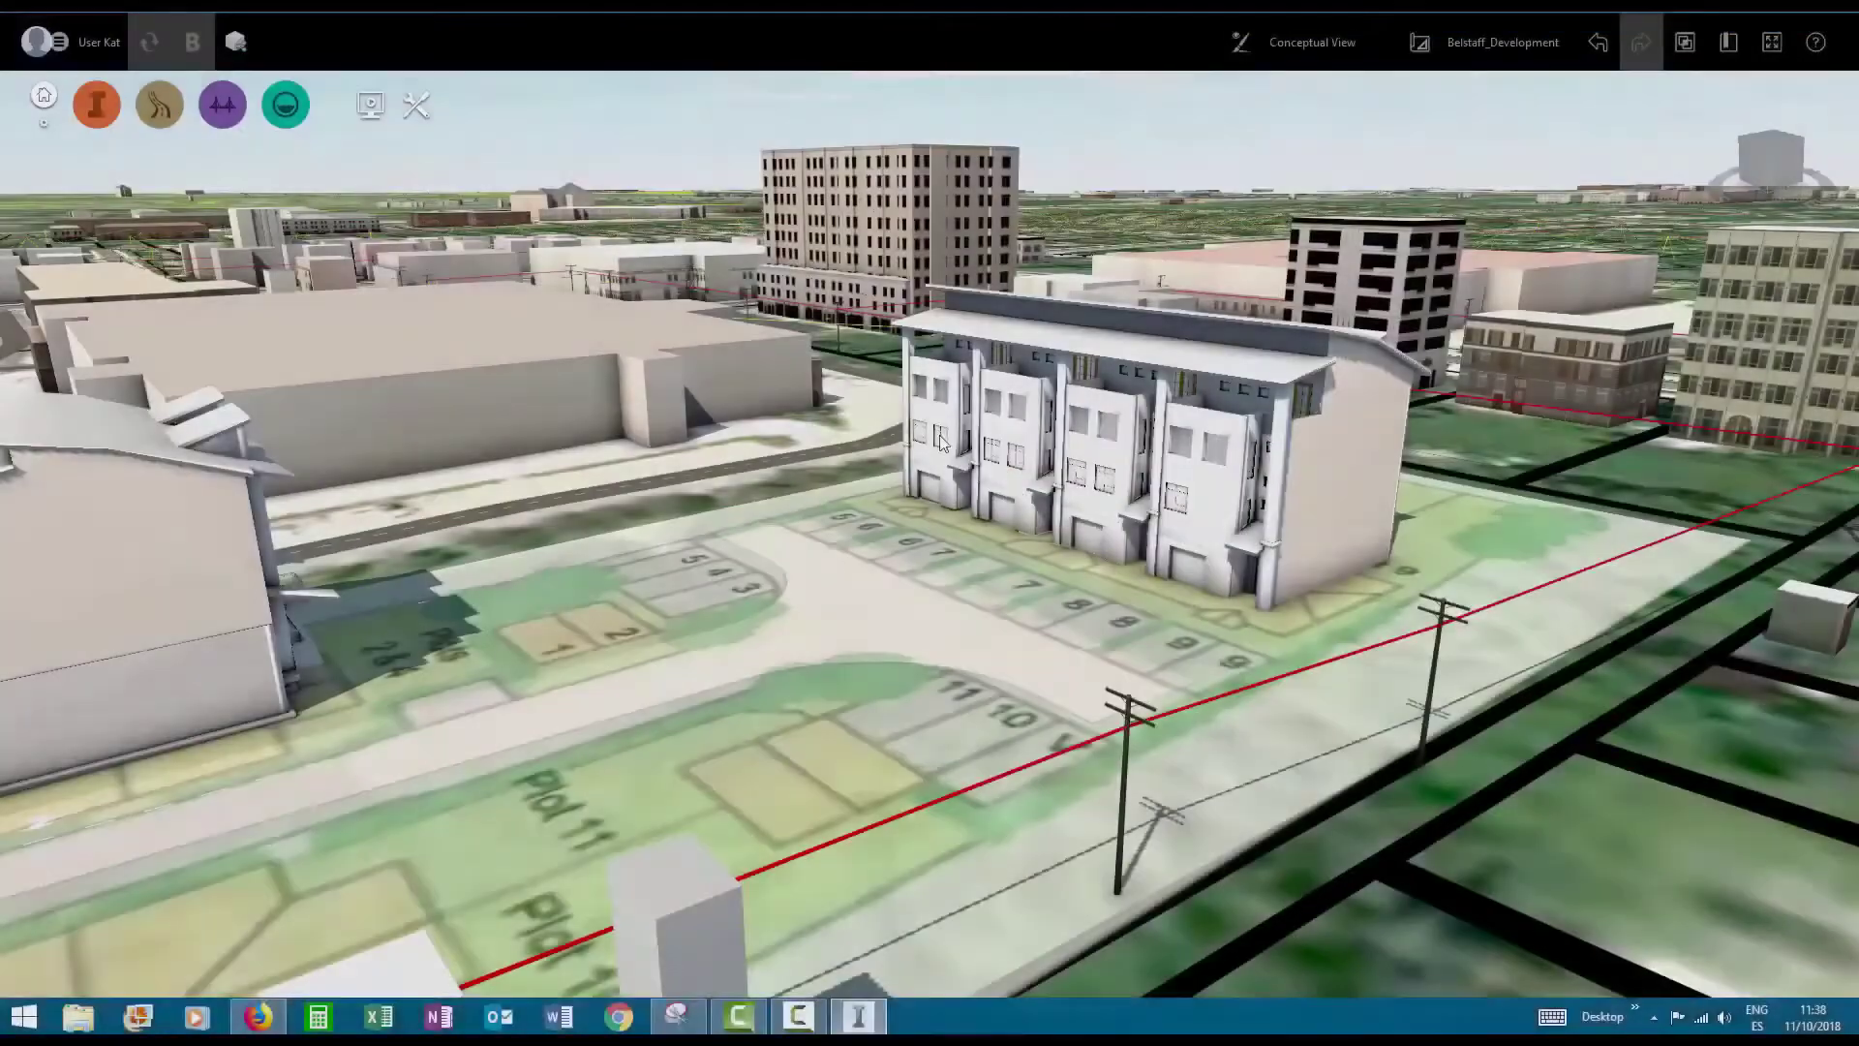
Locate the hydrant inside the townhouse building and examine its ArcGIS attributes.
scroll(965, 436, "up", 5)
scroll(973, 382, "up", 10)
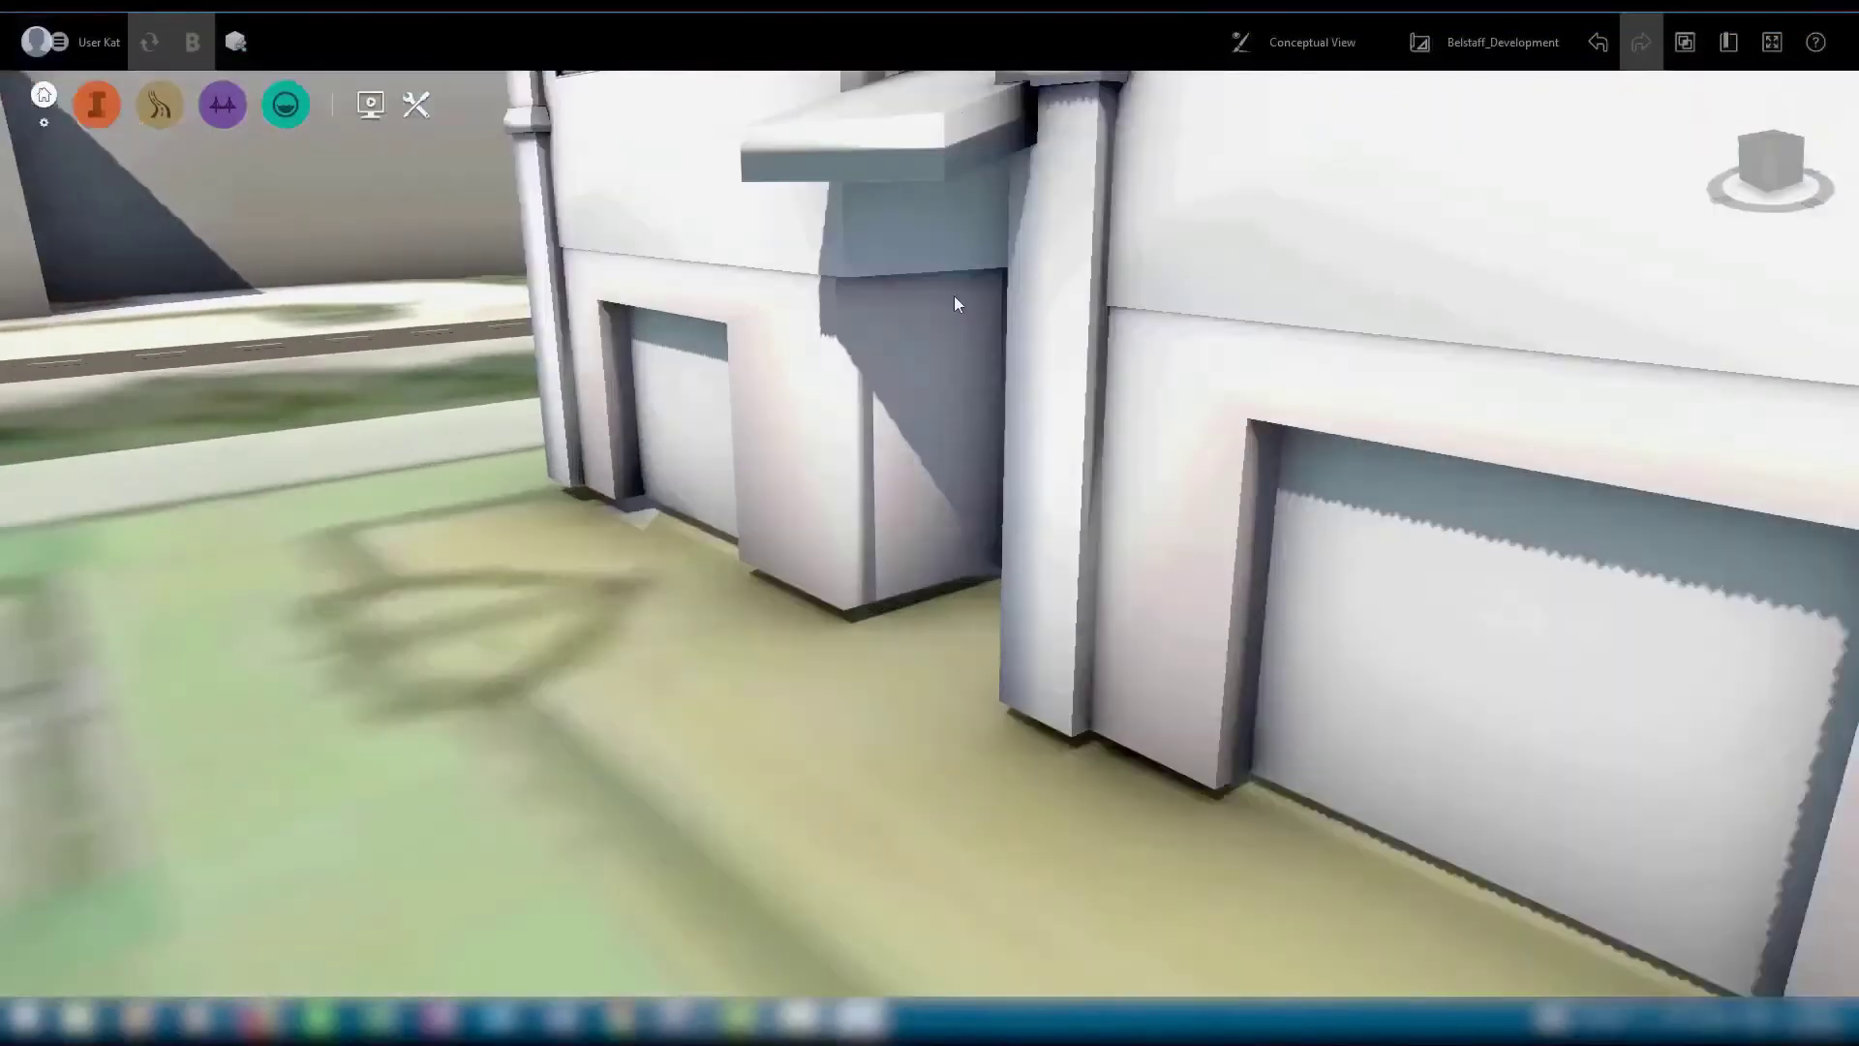
scroll(937, 352, "up", 8)
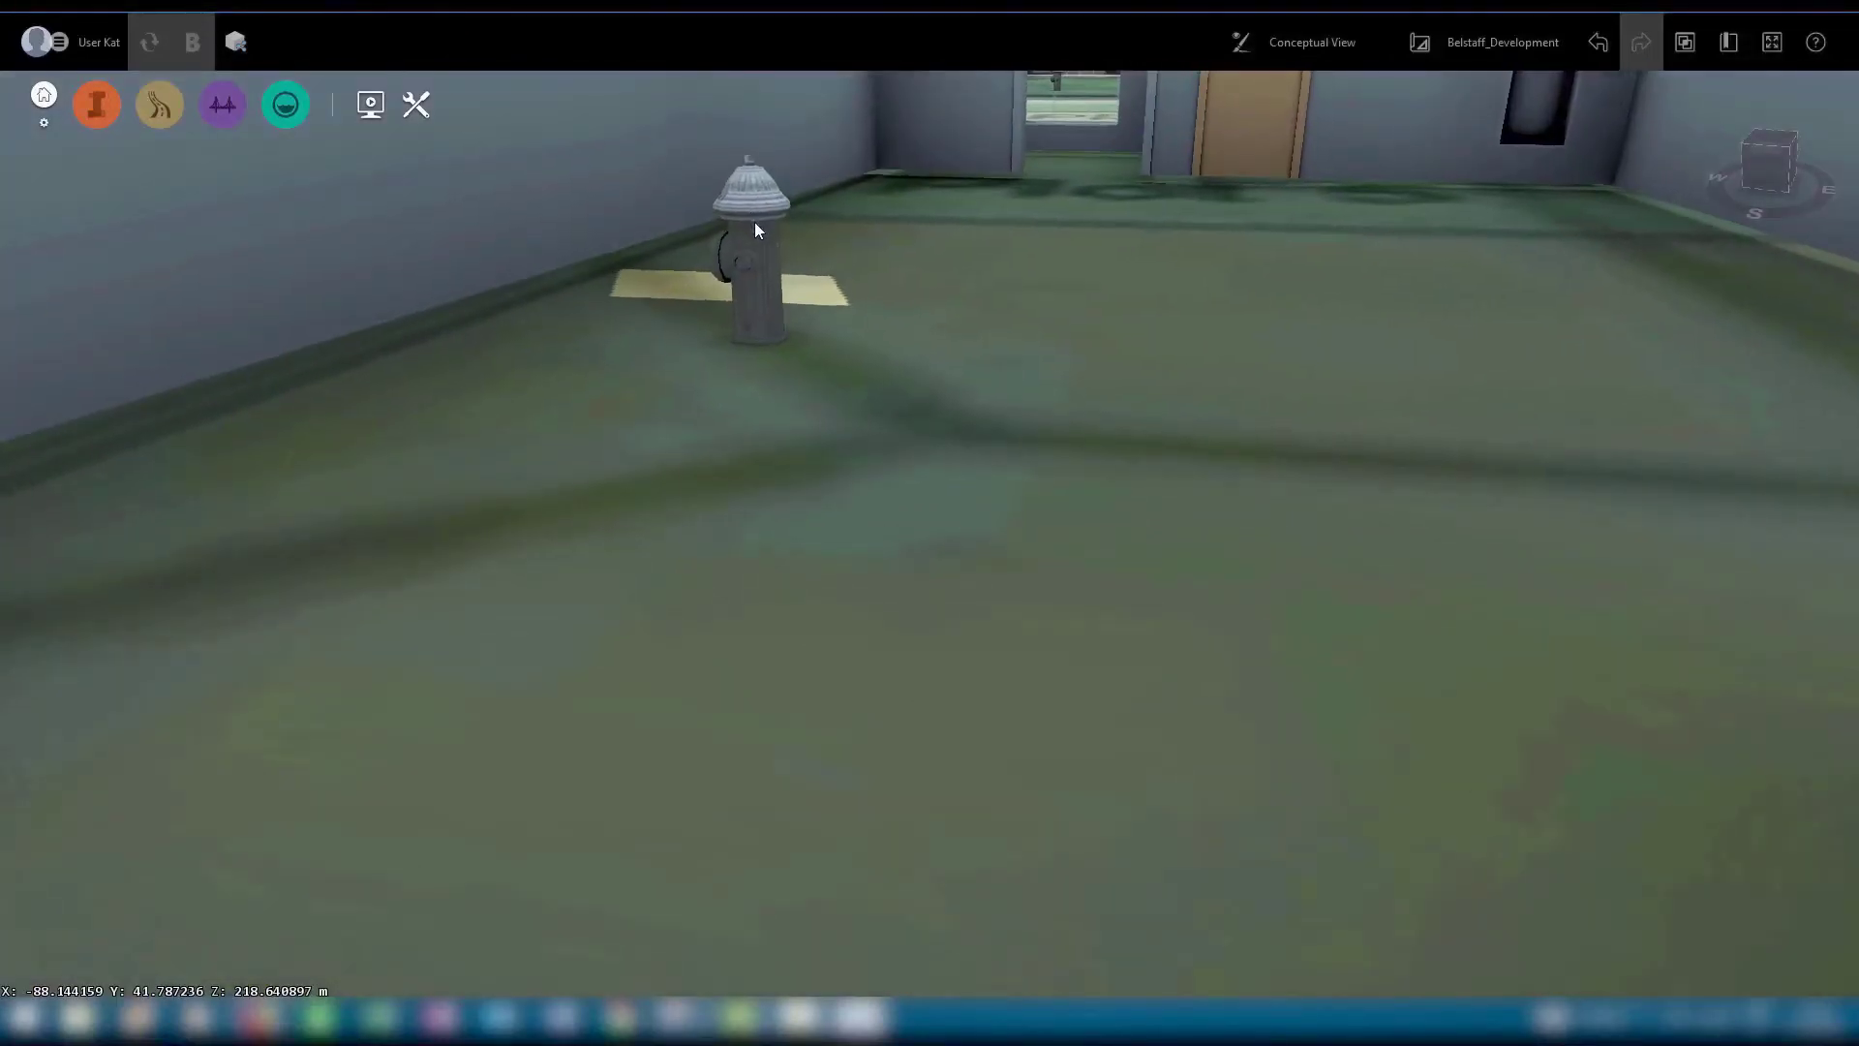
left_click(758, 261)
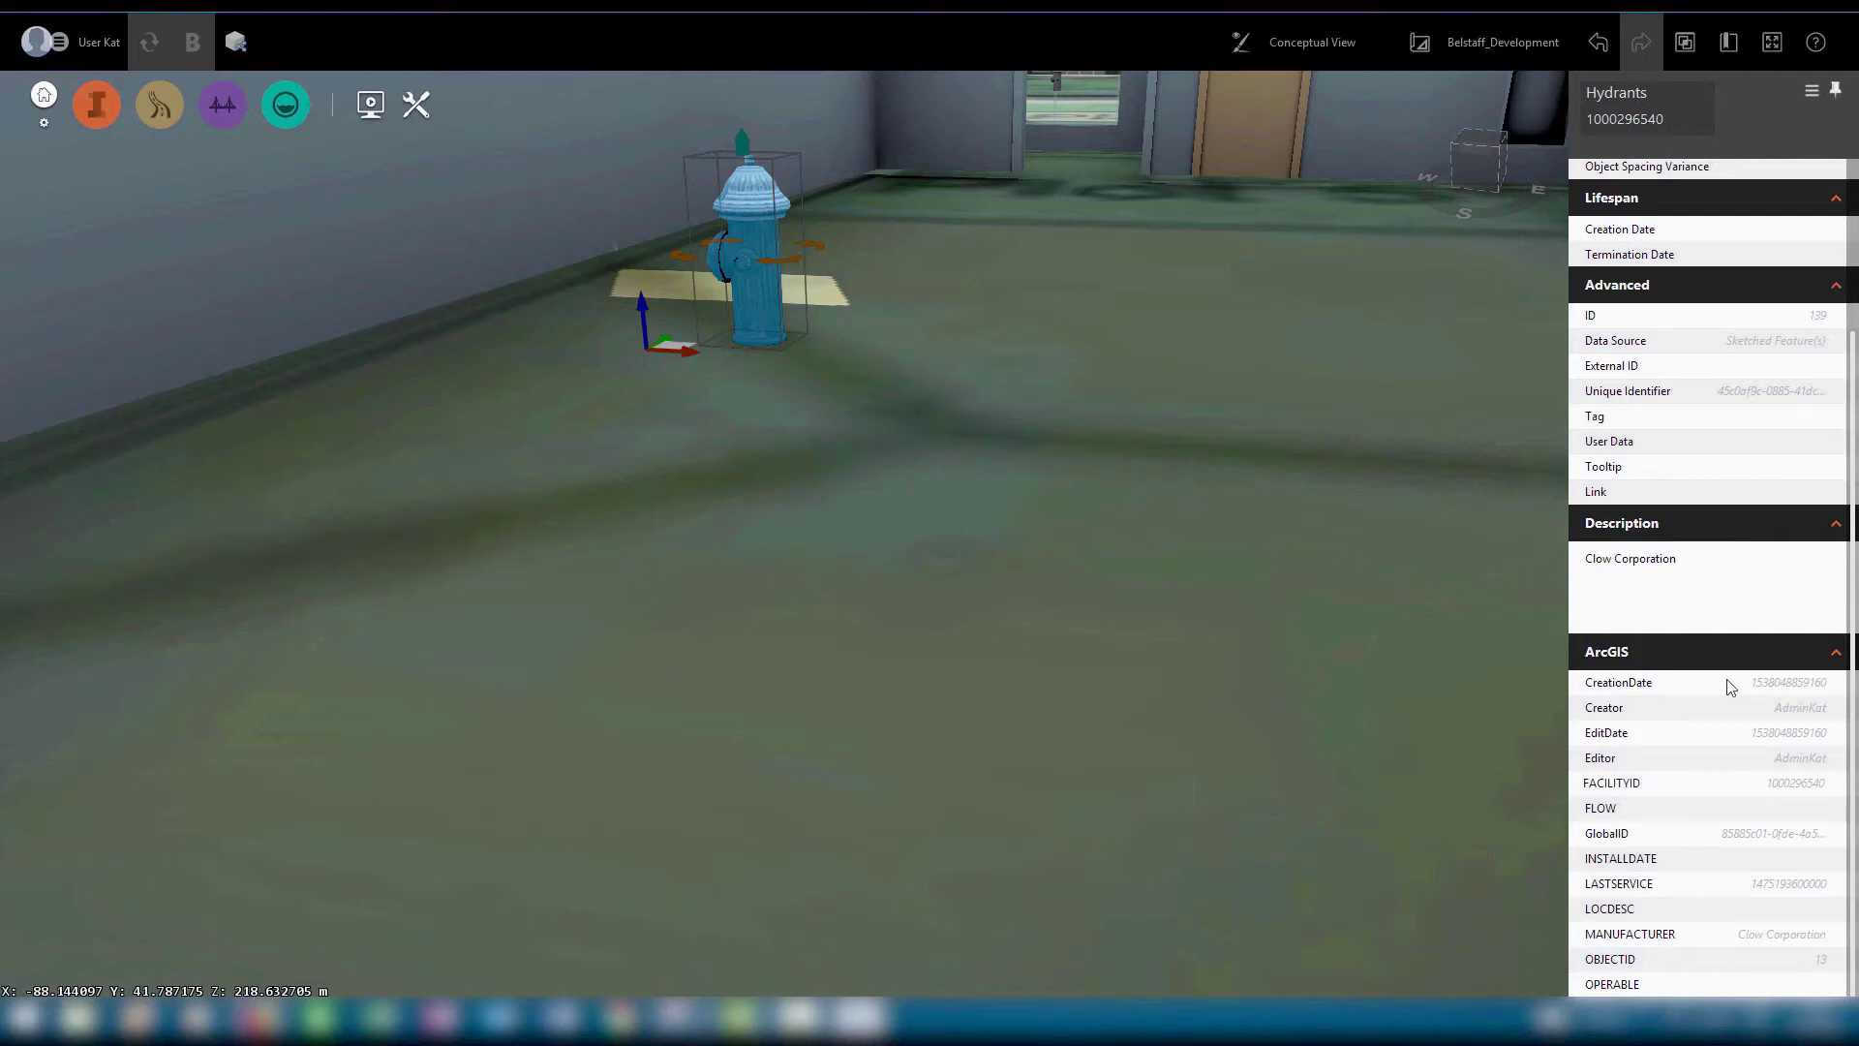
Refresh the Hydrants data source from the list of data sources.
left_click(109, 115)
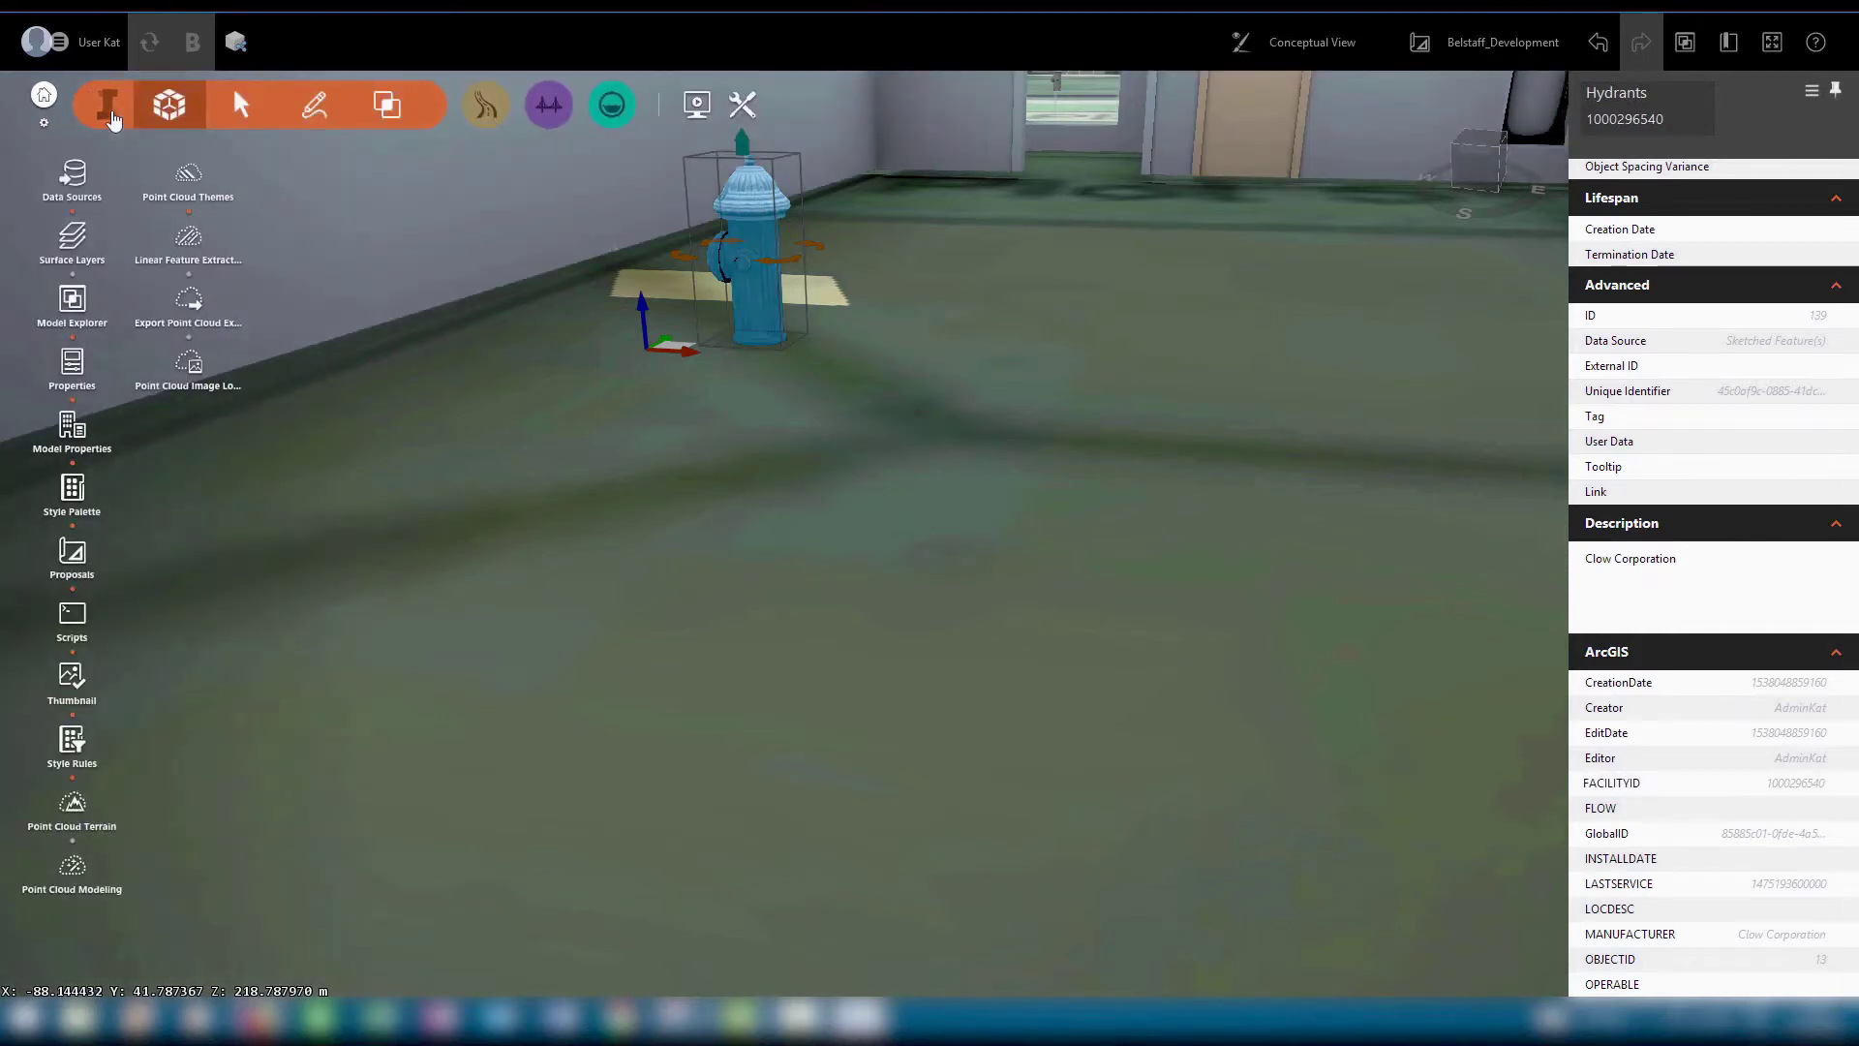
left_click(86, 189)
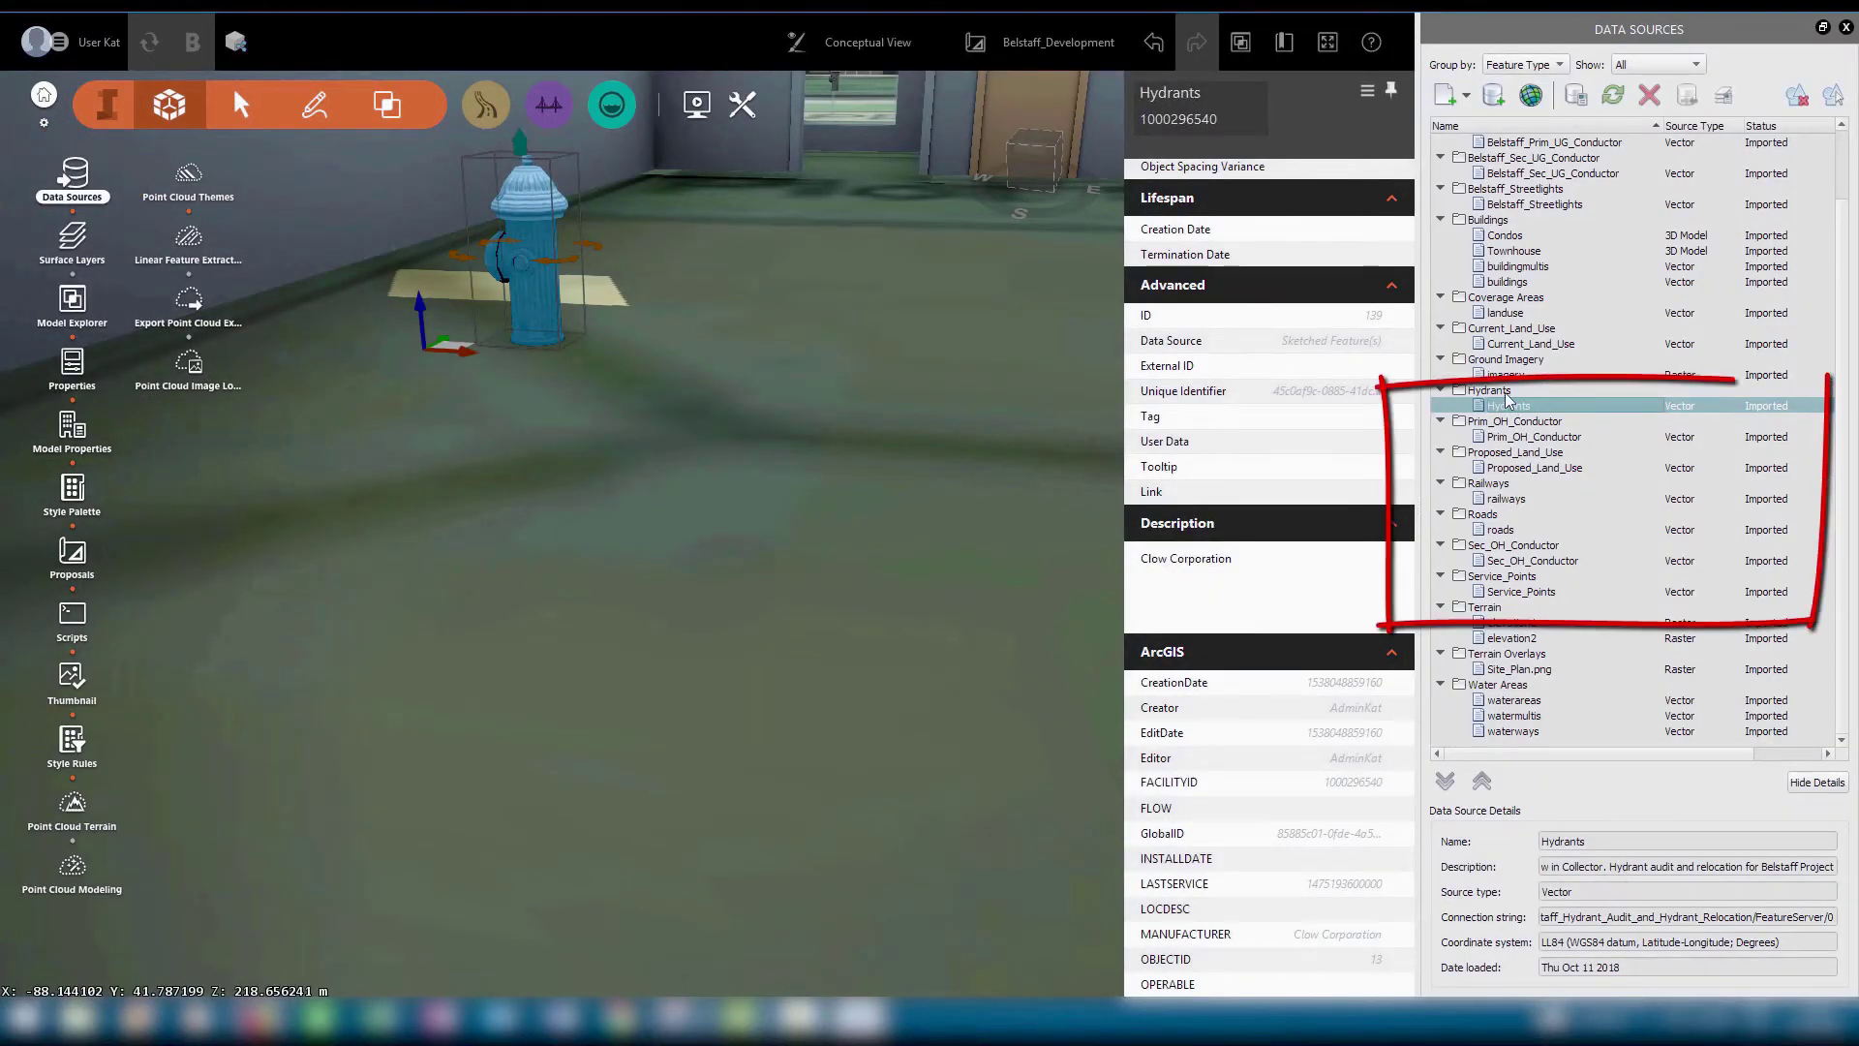
right_click(1506, 408)
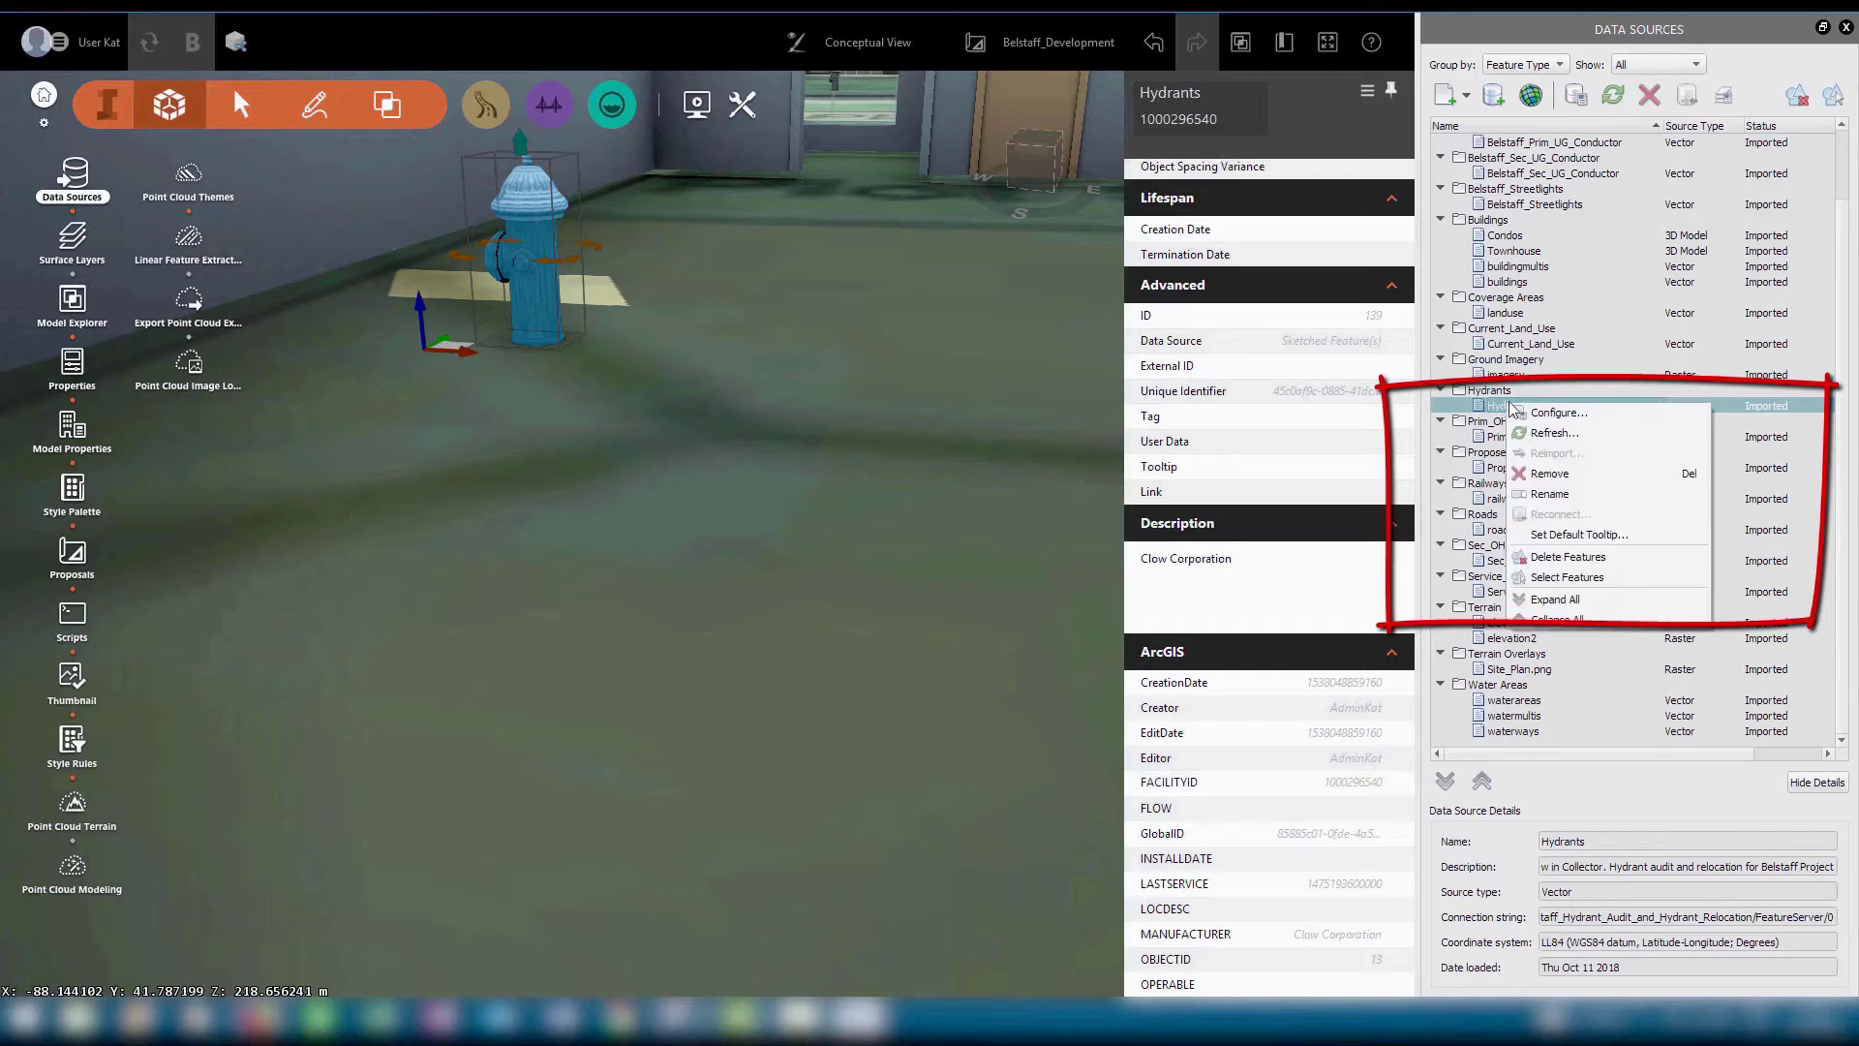
left_click(1563, 435)
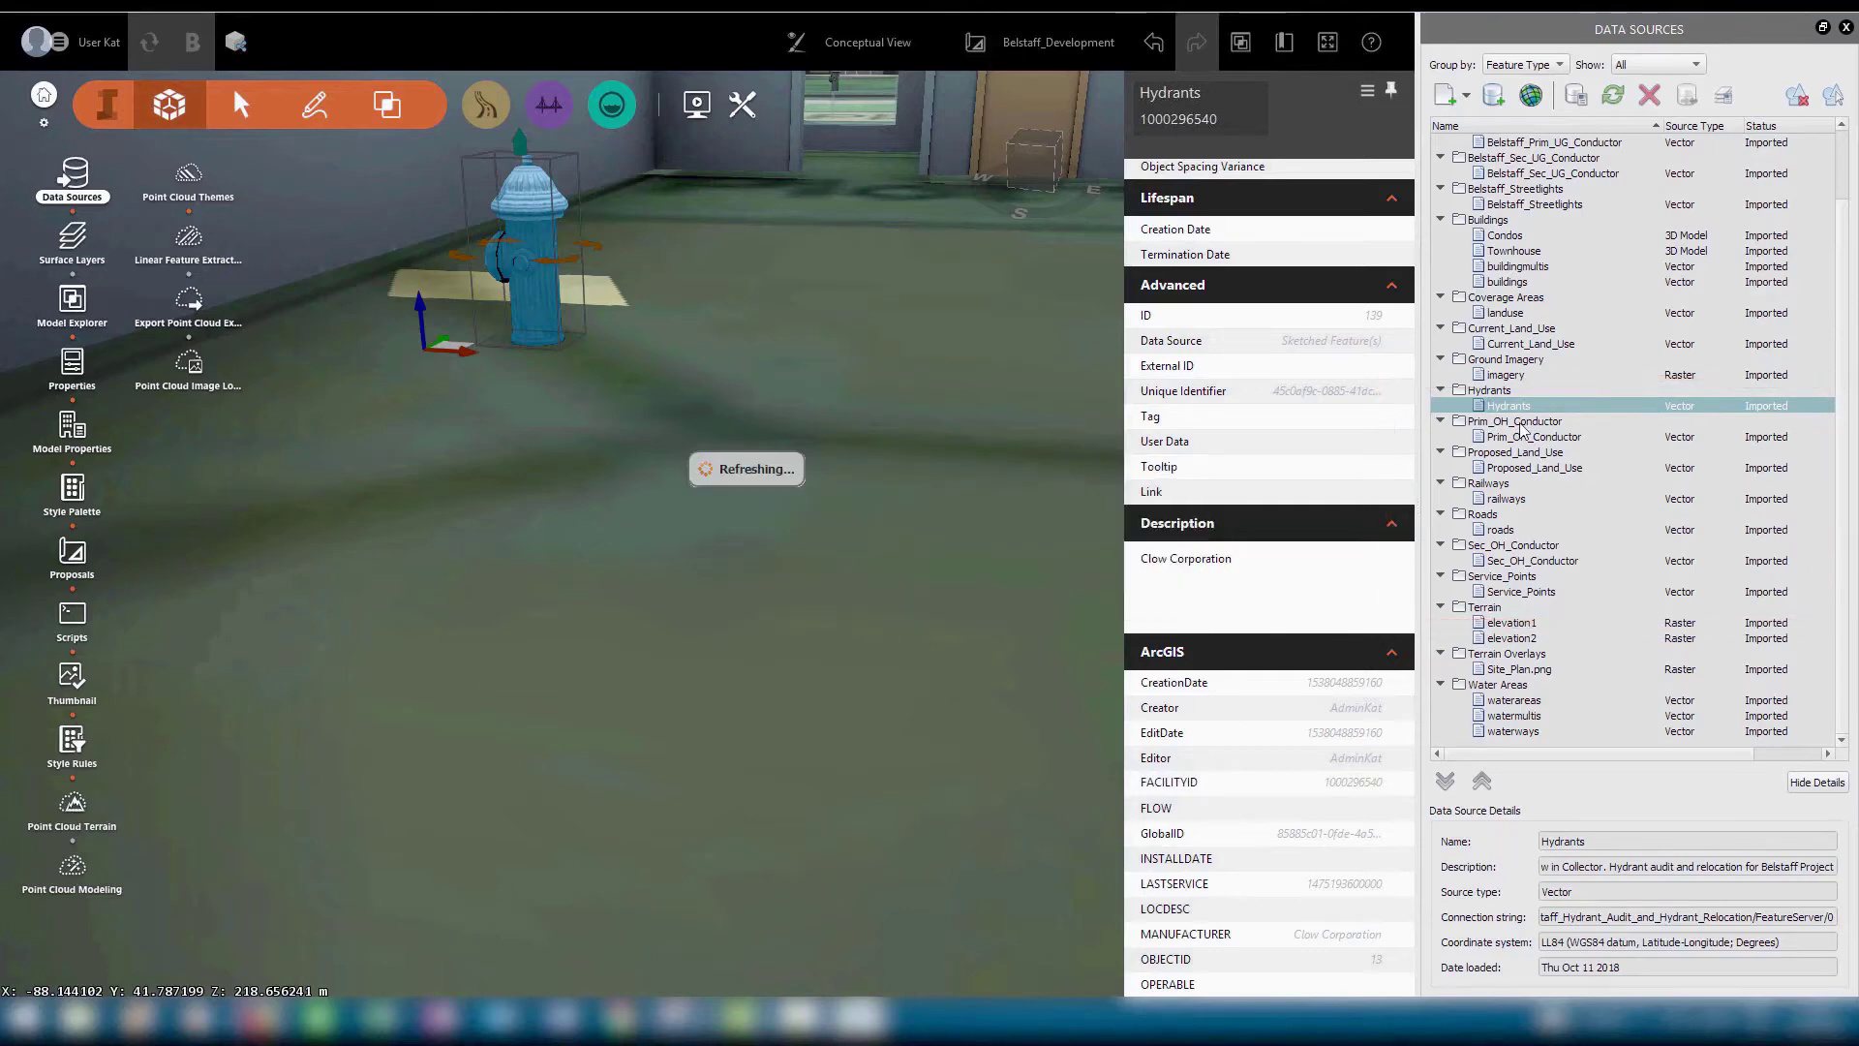
Examine the updated ArcGIS attributes of the hydrant outside the townhouse's end wall.
left_click_drag(438, 312, 1003, 616)
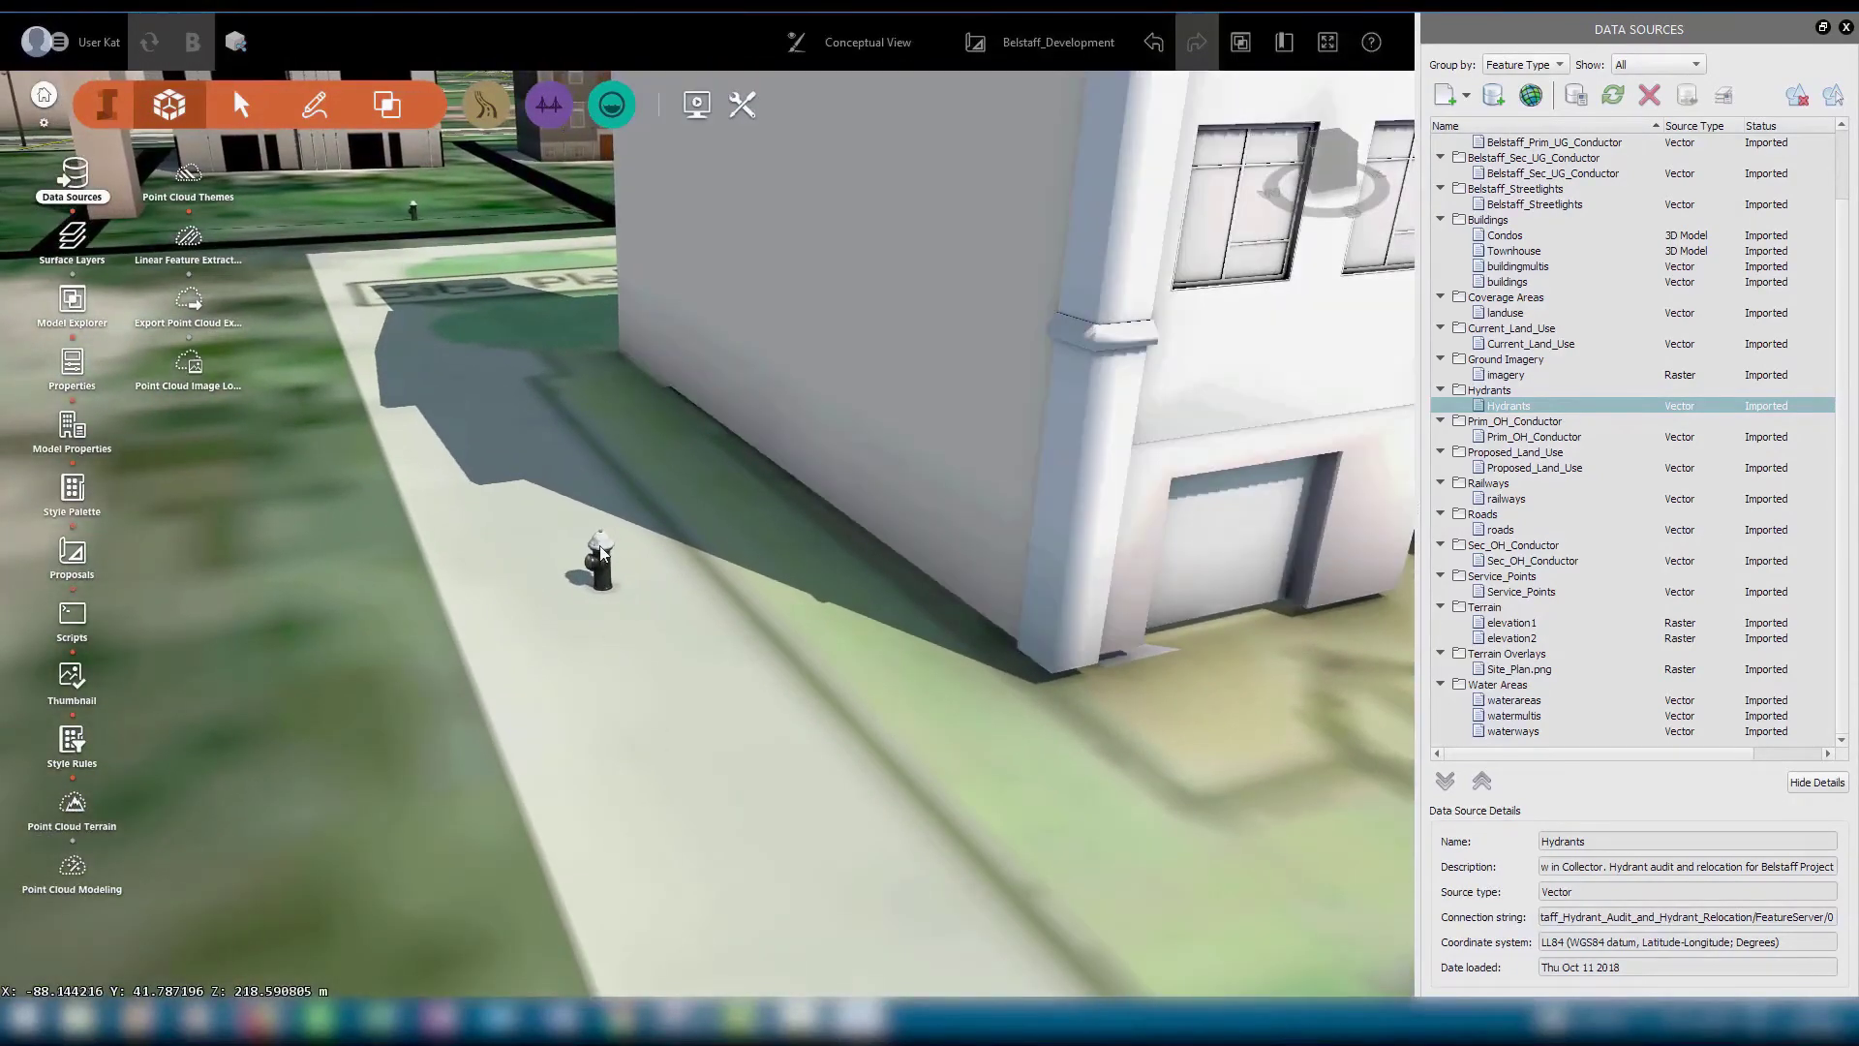
left_click(597, 558)
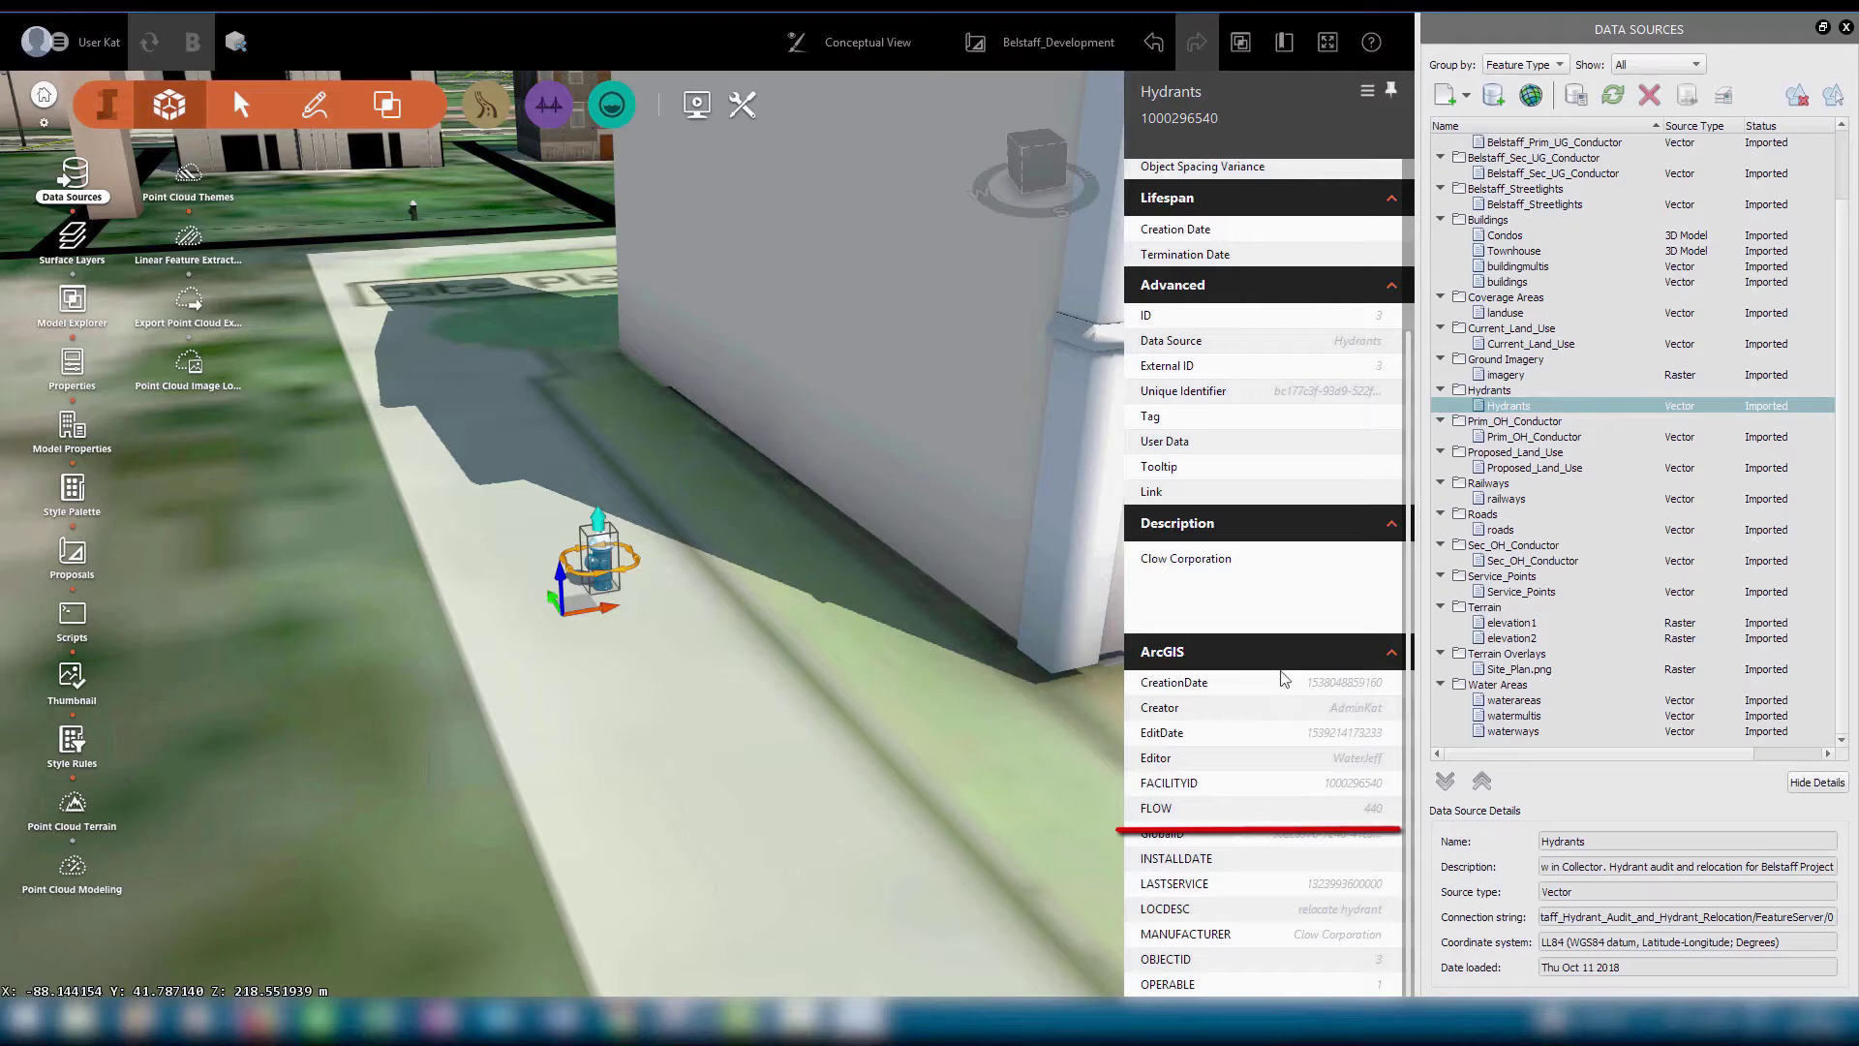
Open the Hydrants data source's configuration at the HTML version of its tooltip and view the properties available for insertion.
right_click(1558, 408)
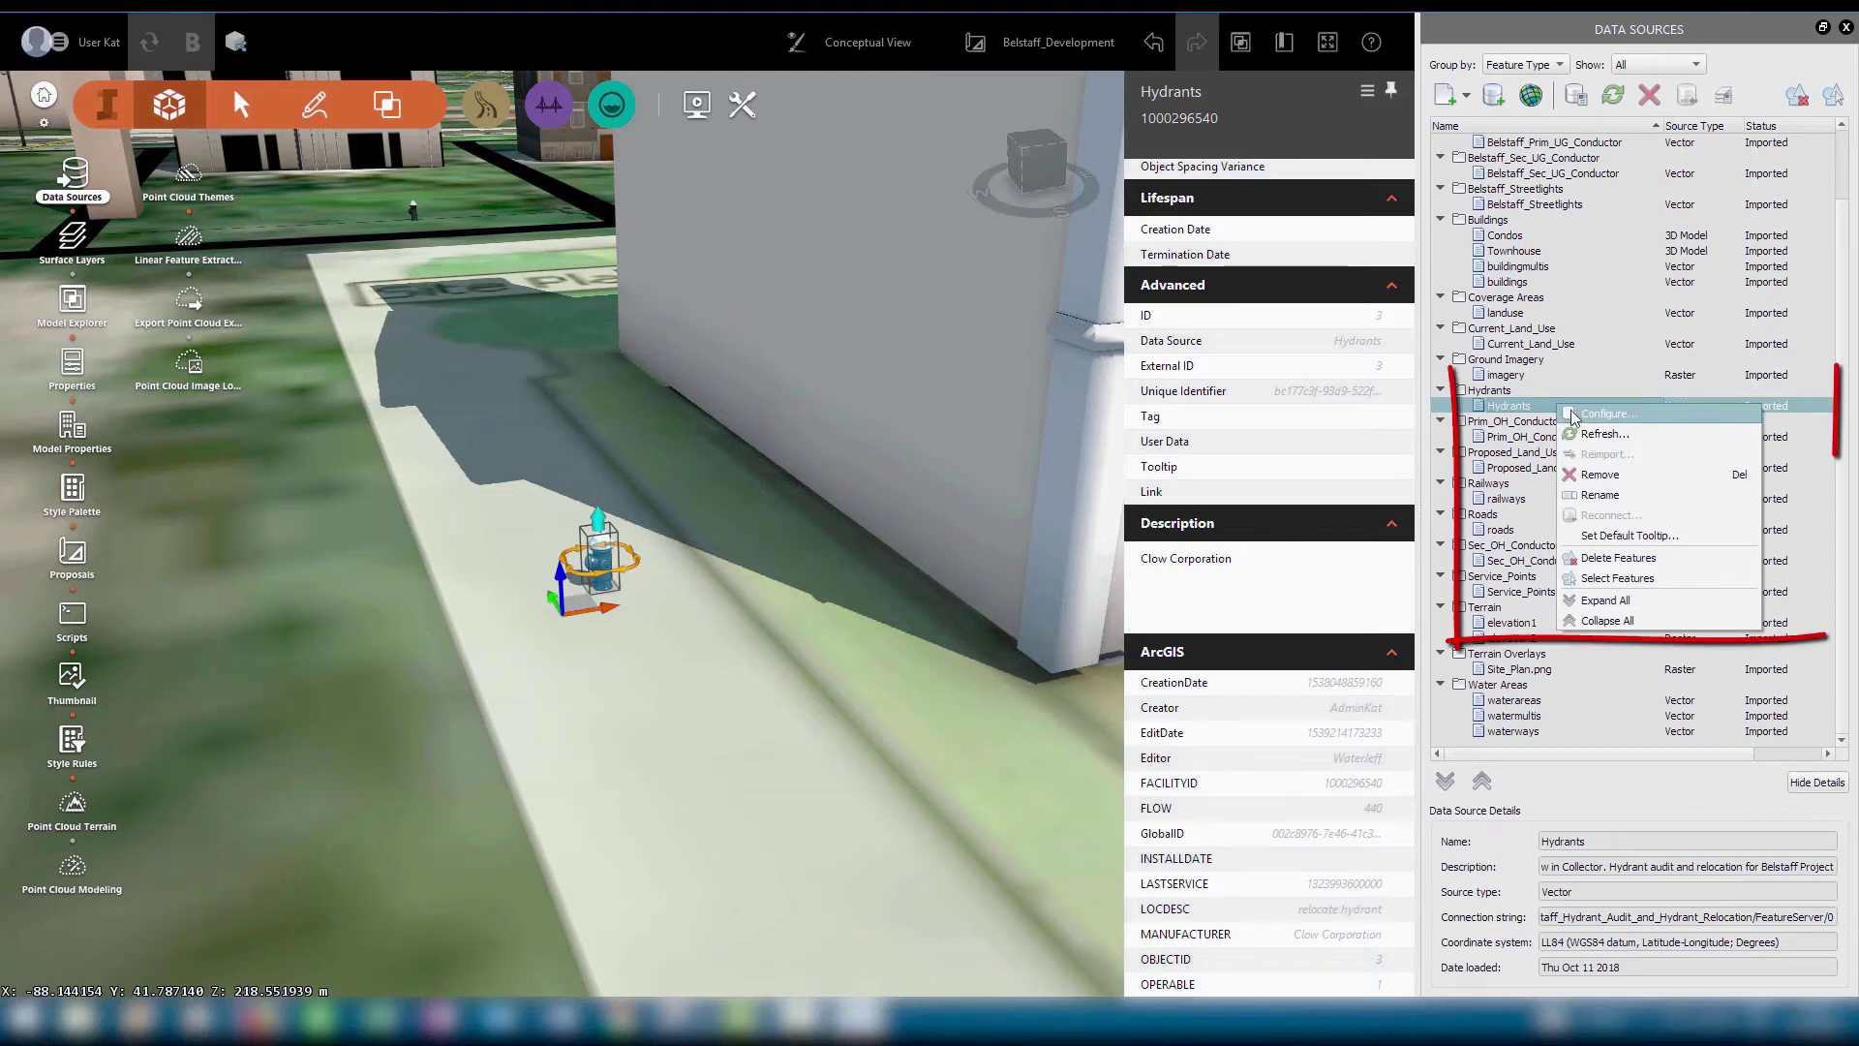
left_click(1573, 415)
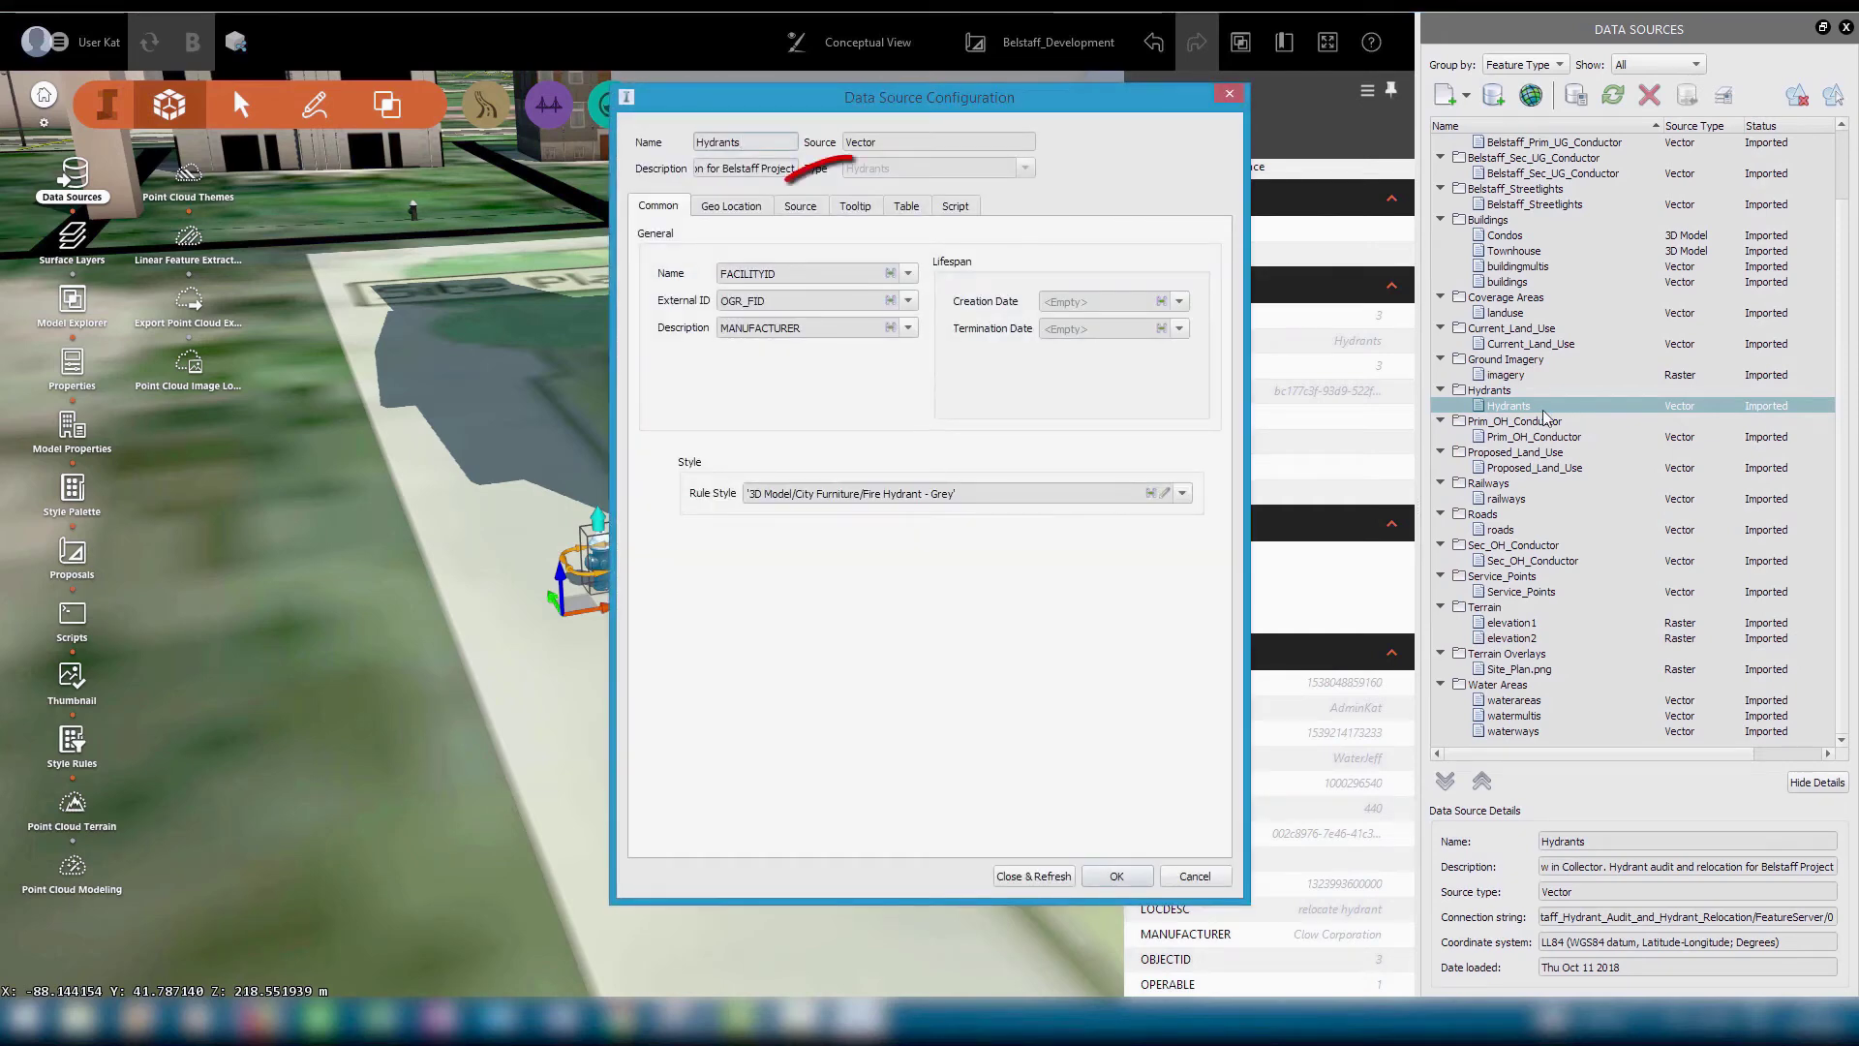
left_click(855, 207)
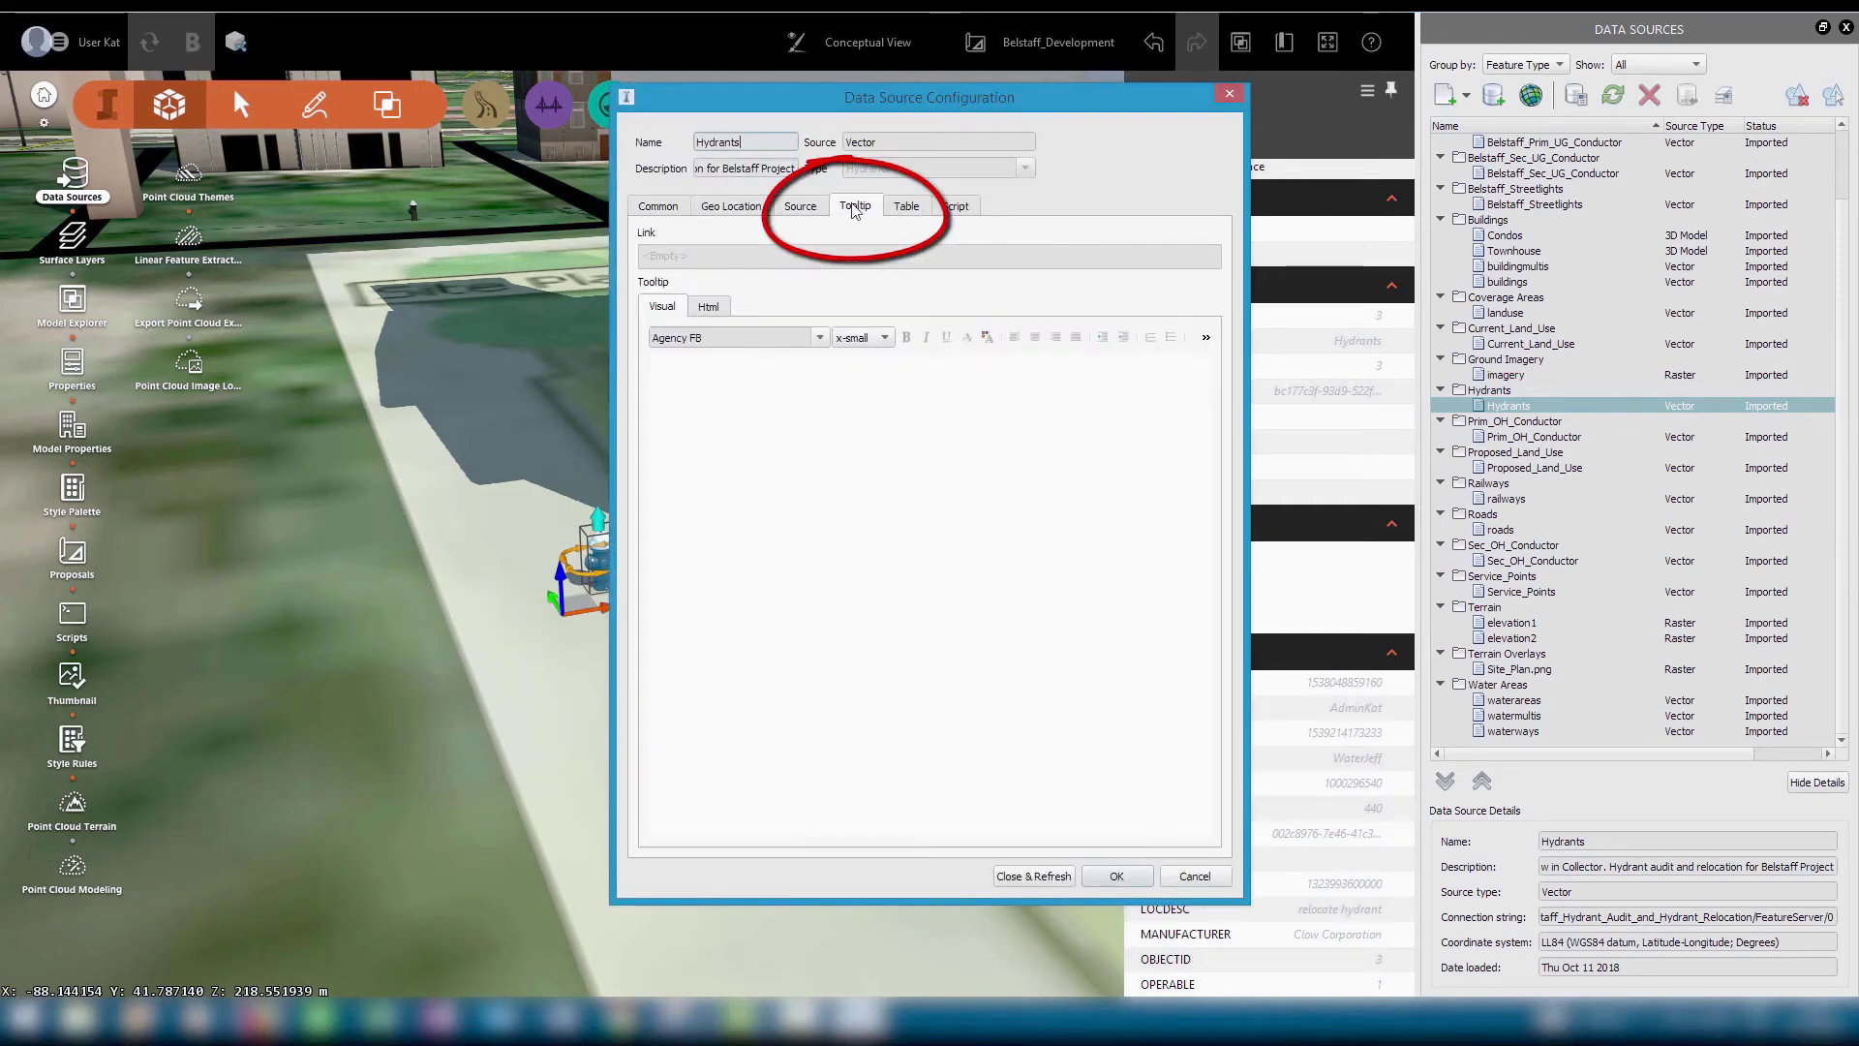
left_click(707, 306)
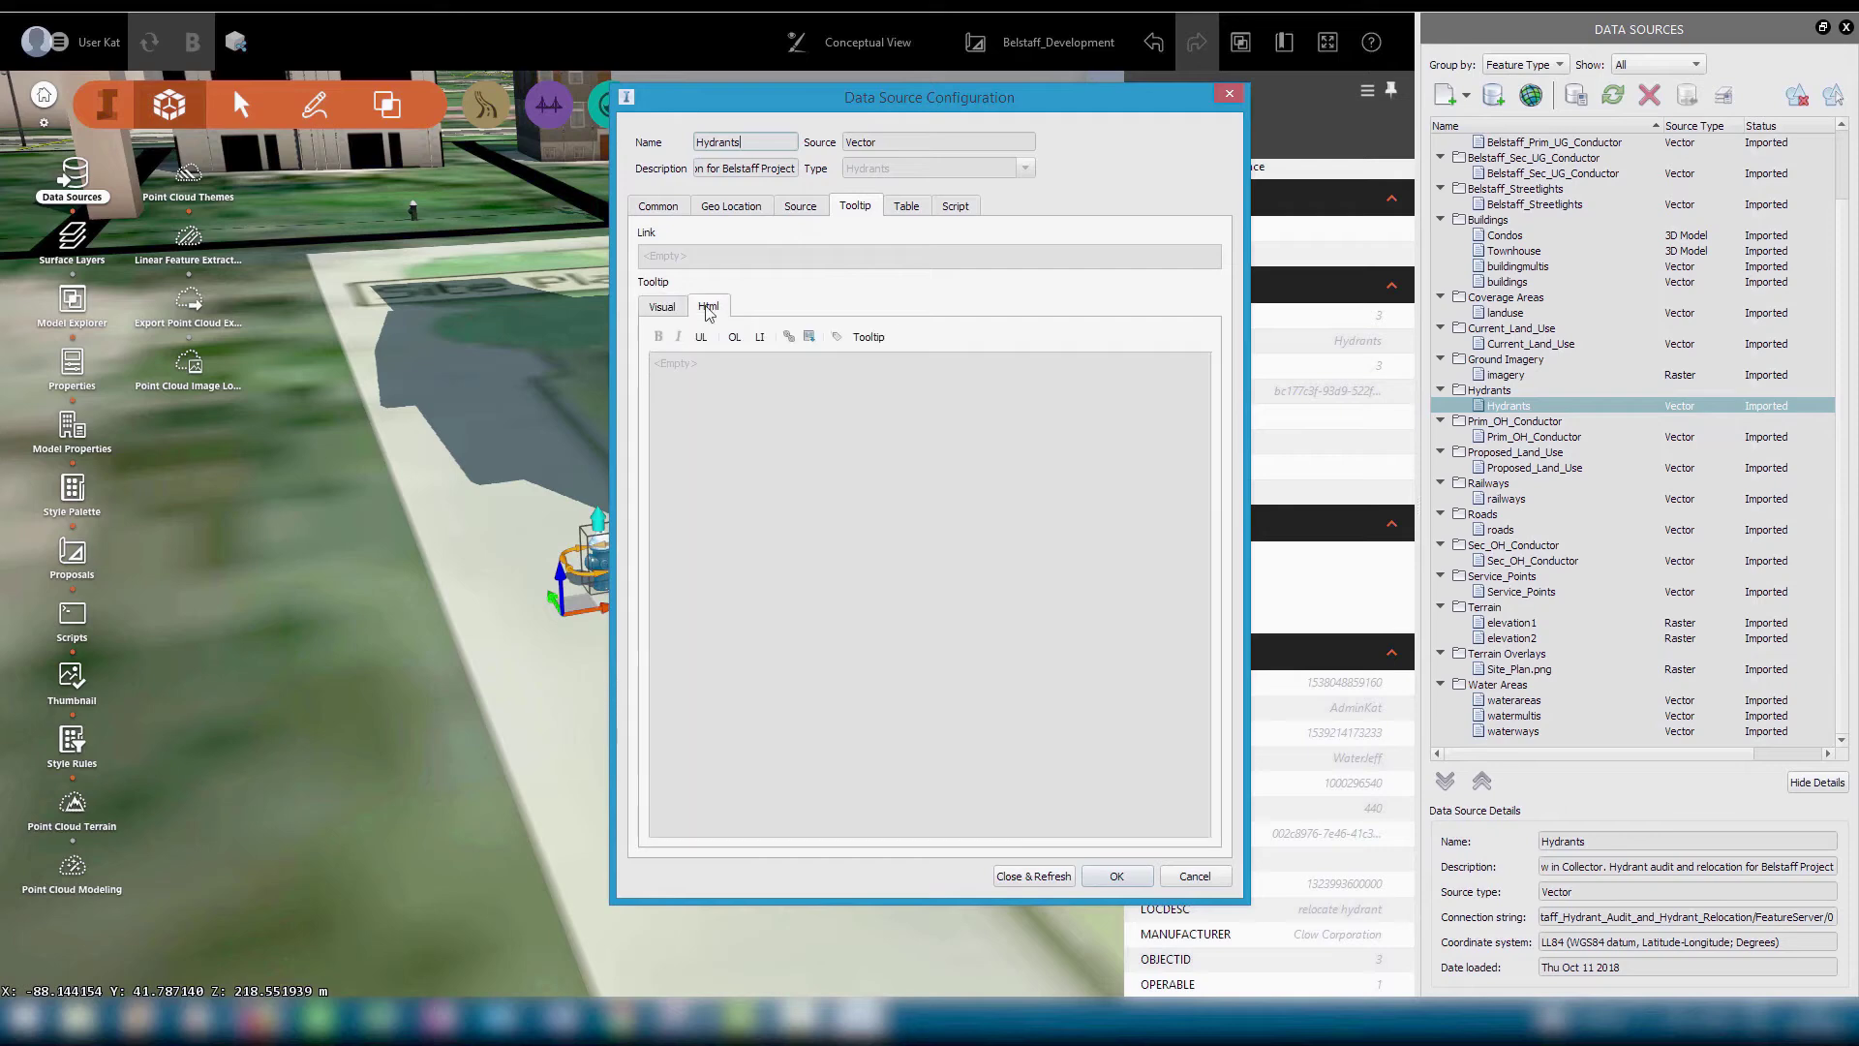
left_click(834, 338)
left_click(1008, 500)
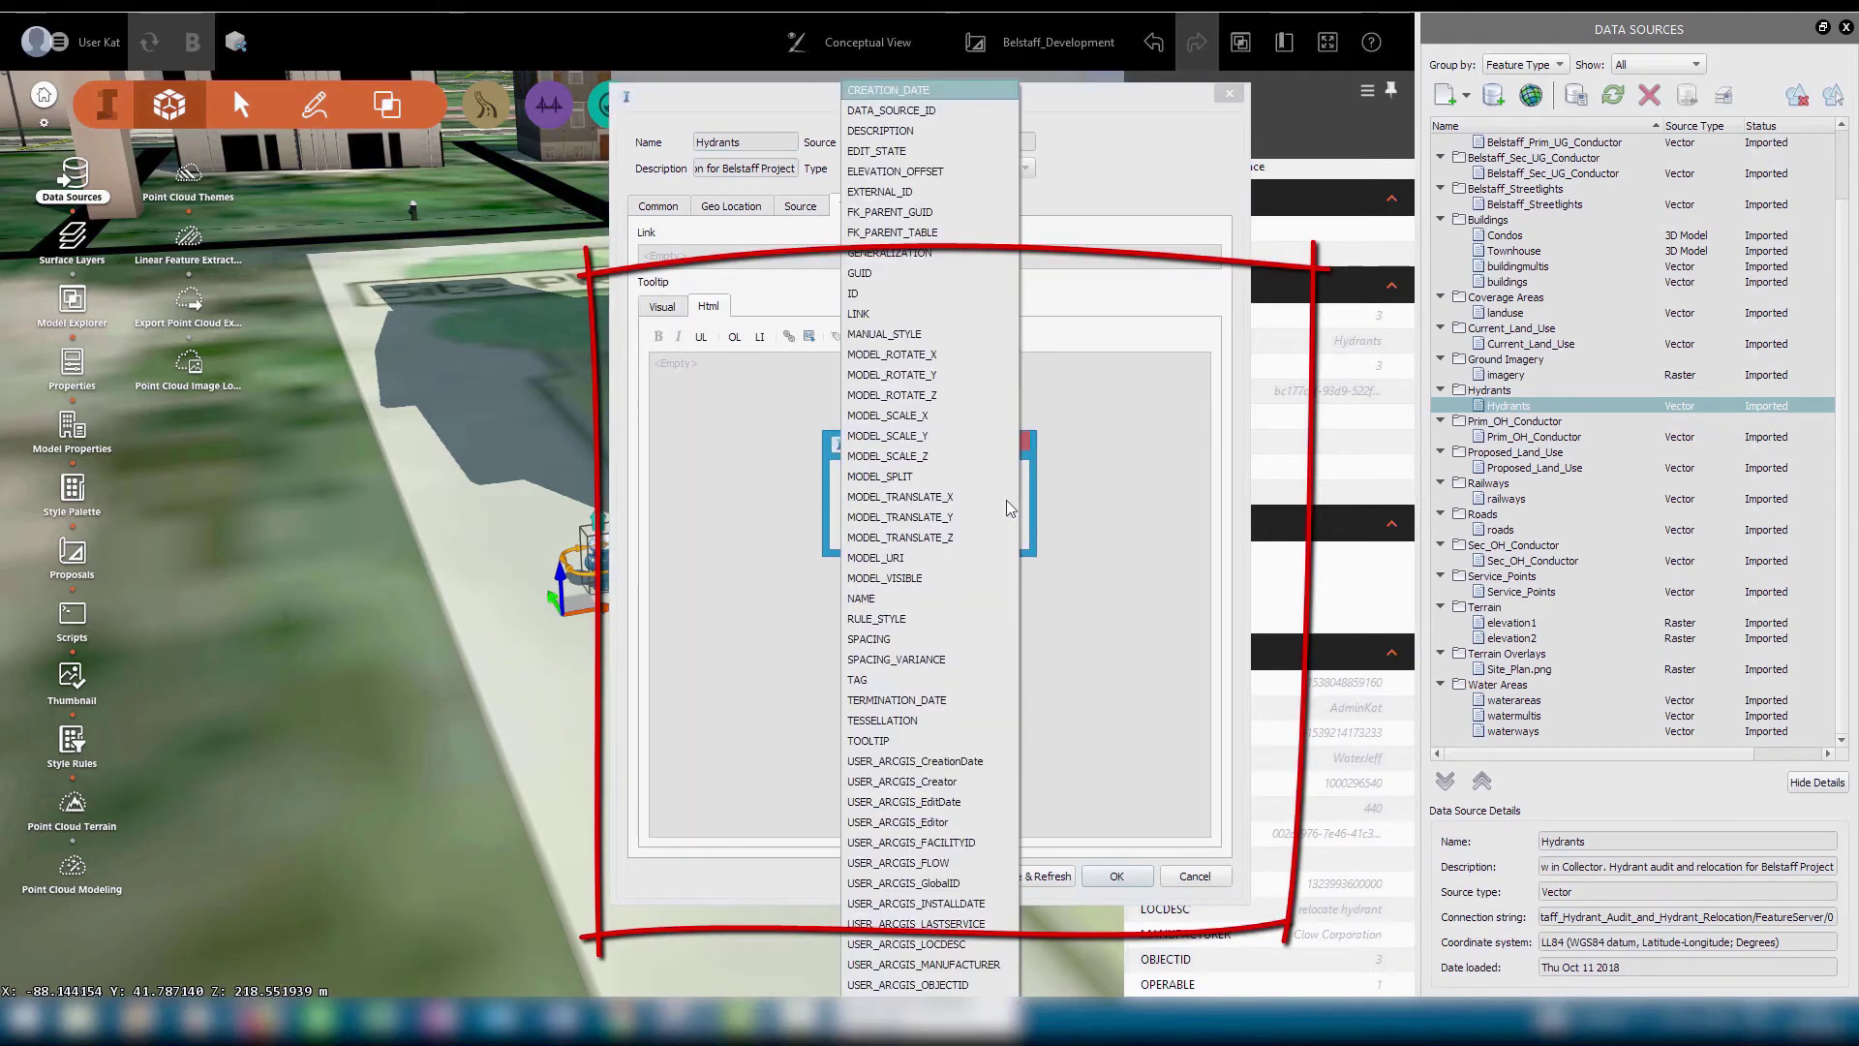
Start the HTML tooltip with the text "Last edited by:" followed by the USER_ARCGIS_Editor property.
left_click(764, 372)
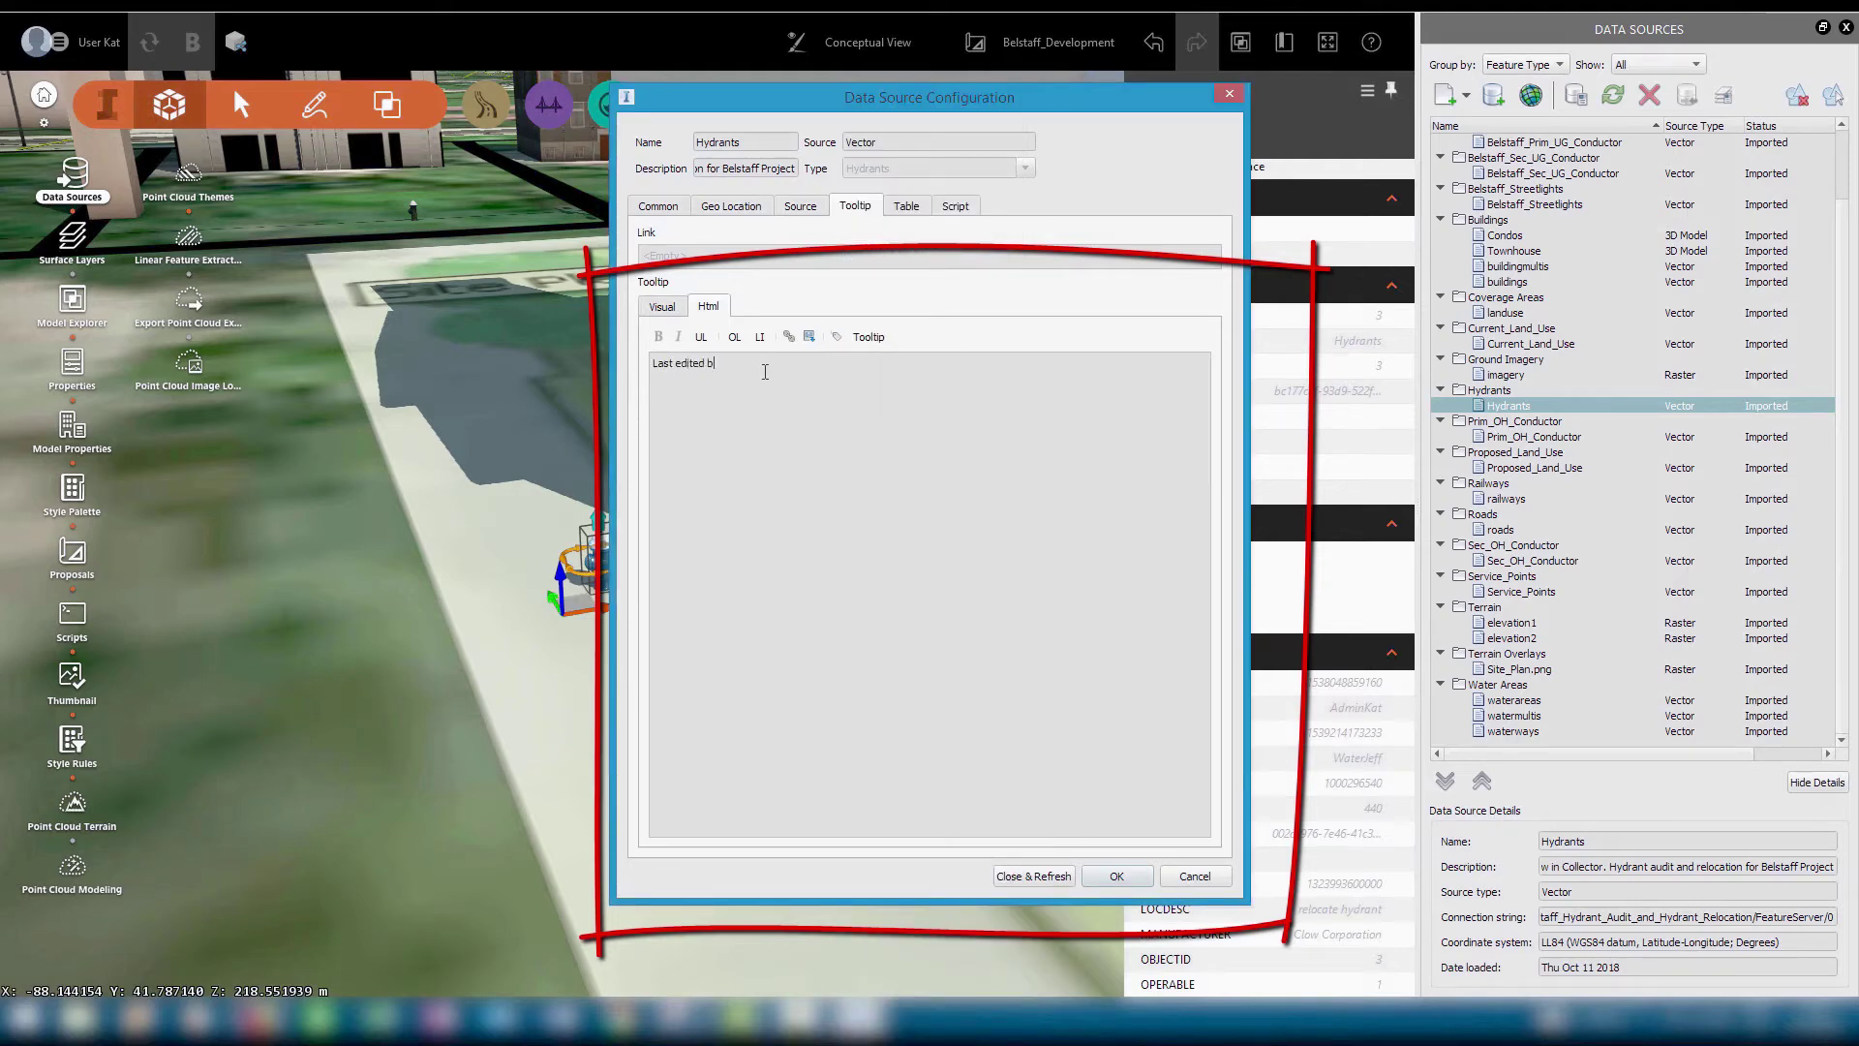
type("Last edited by:")
left_click(836, 336)
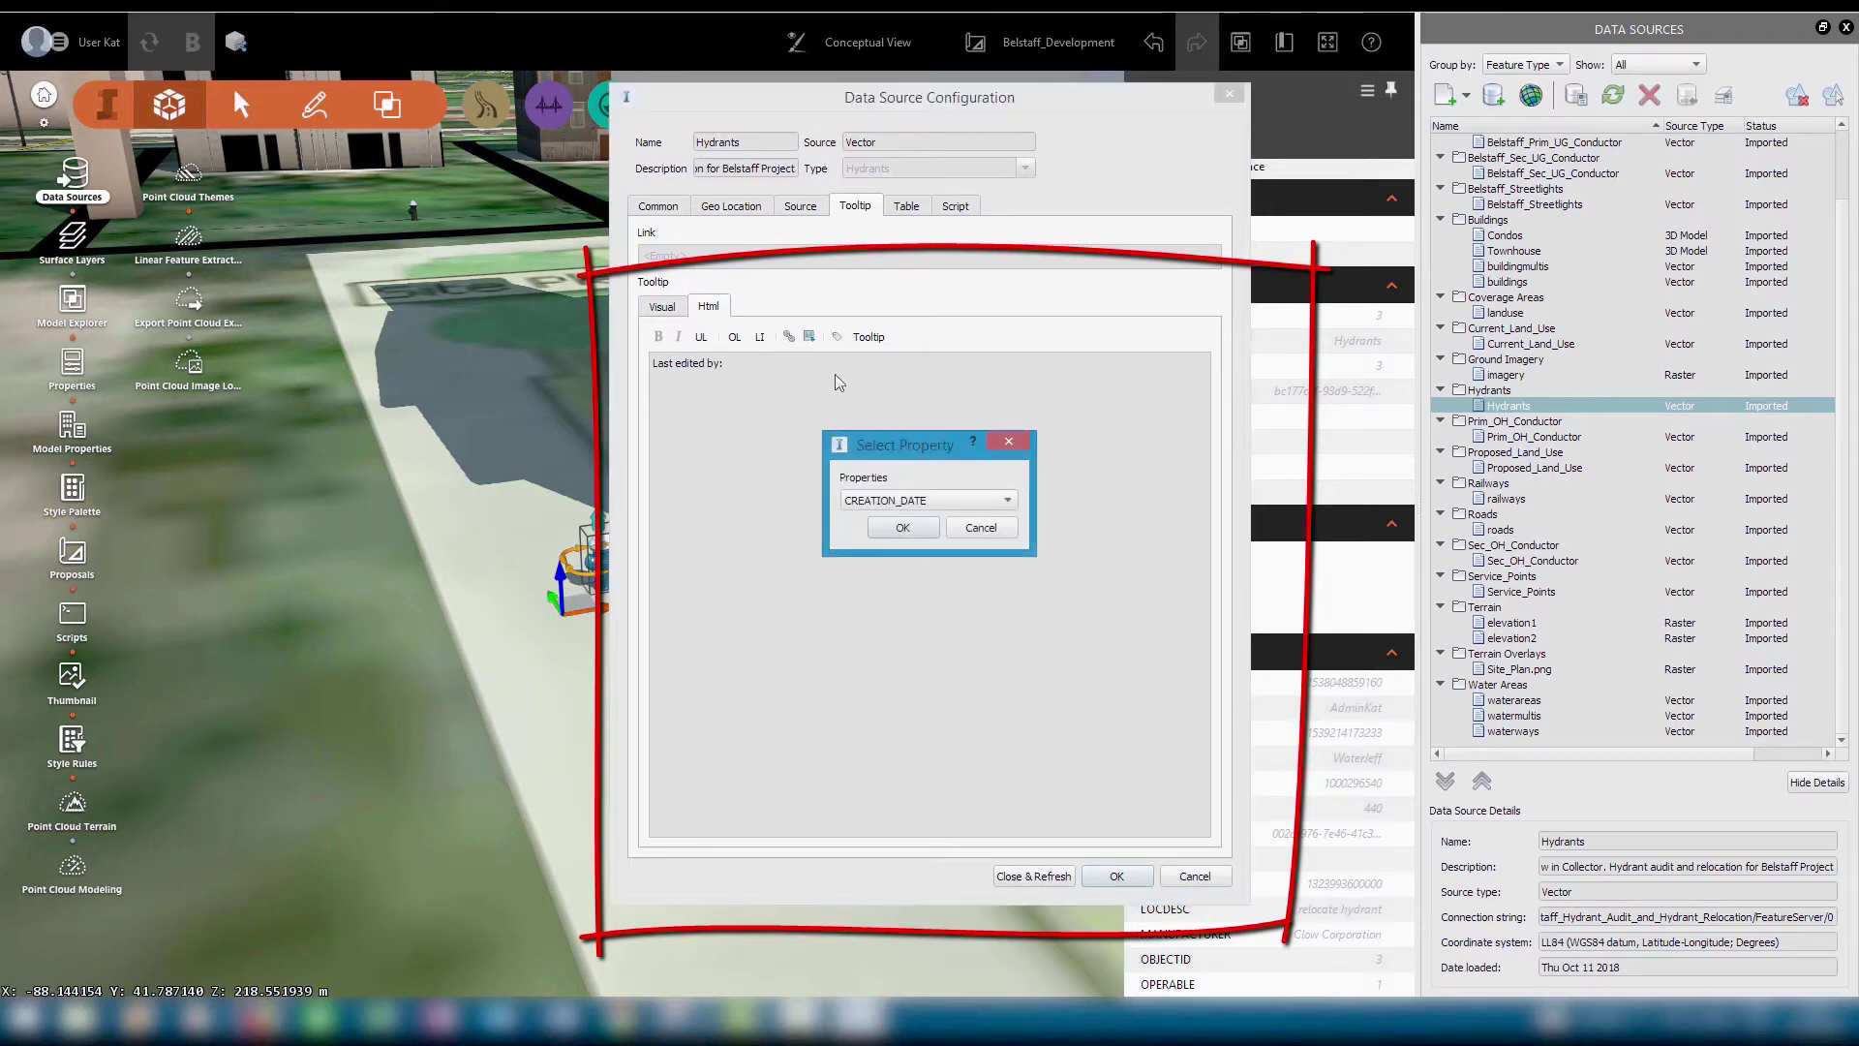
left_click(878, 503)
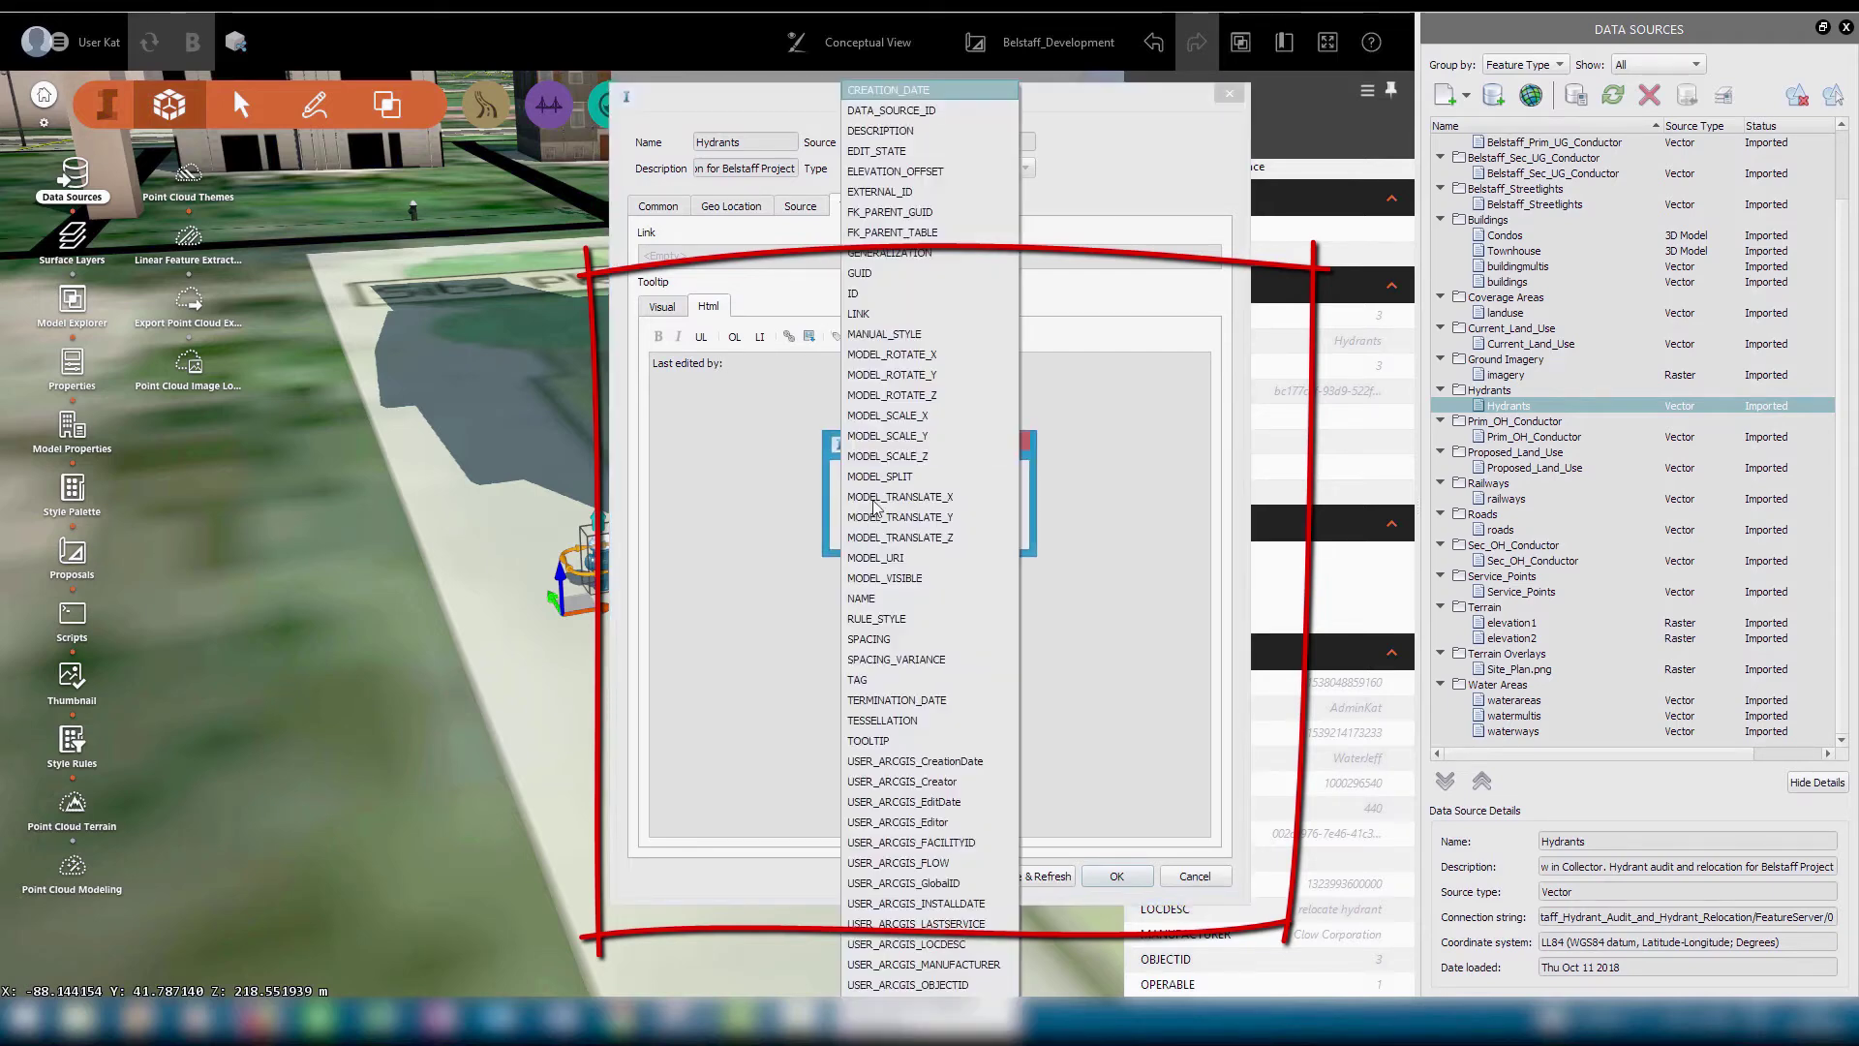
left_click(899, 822)
left_click(901, 527)
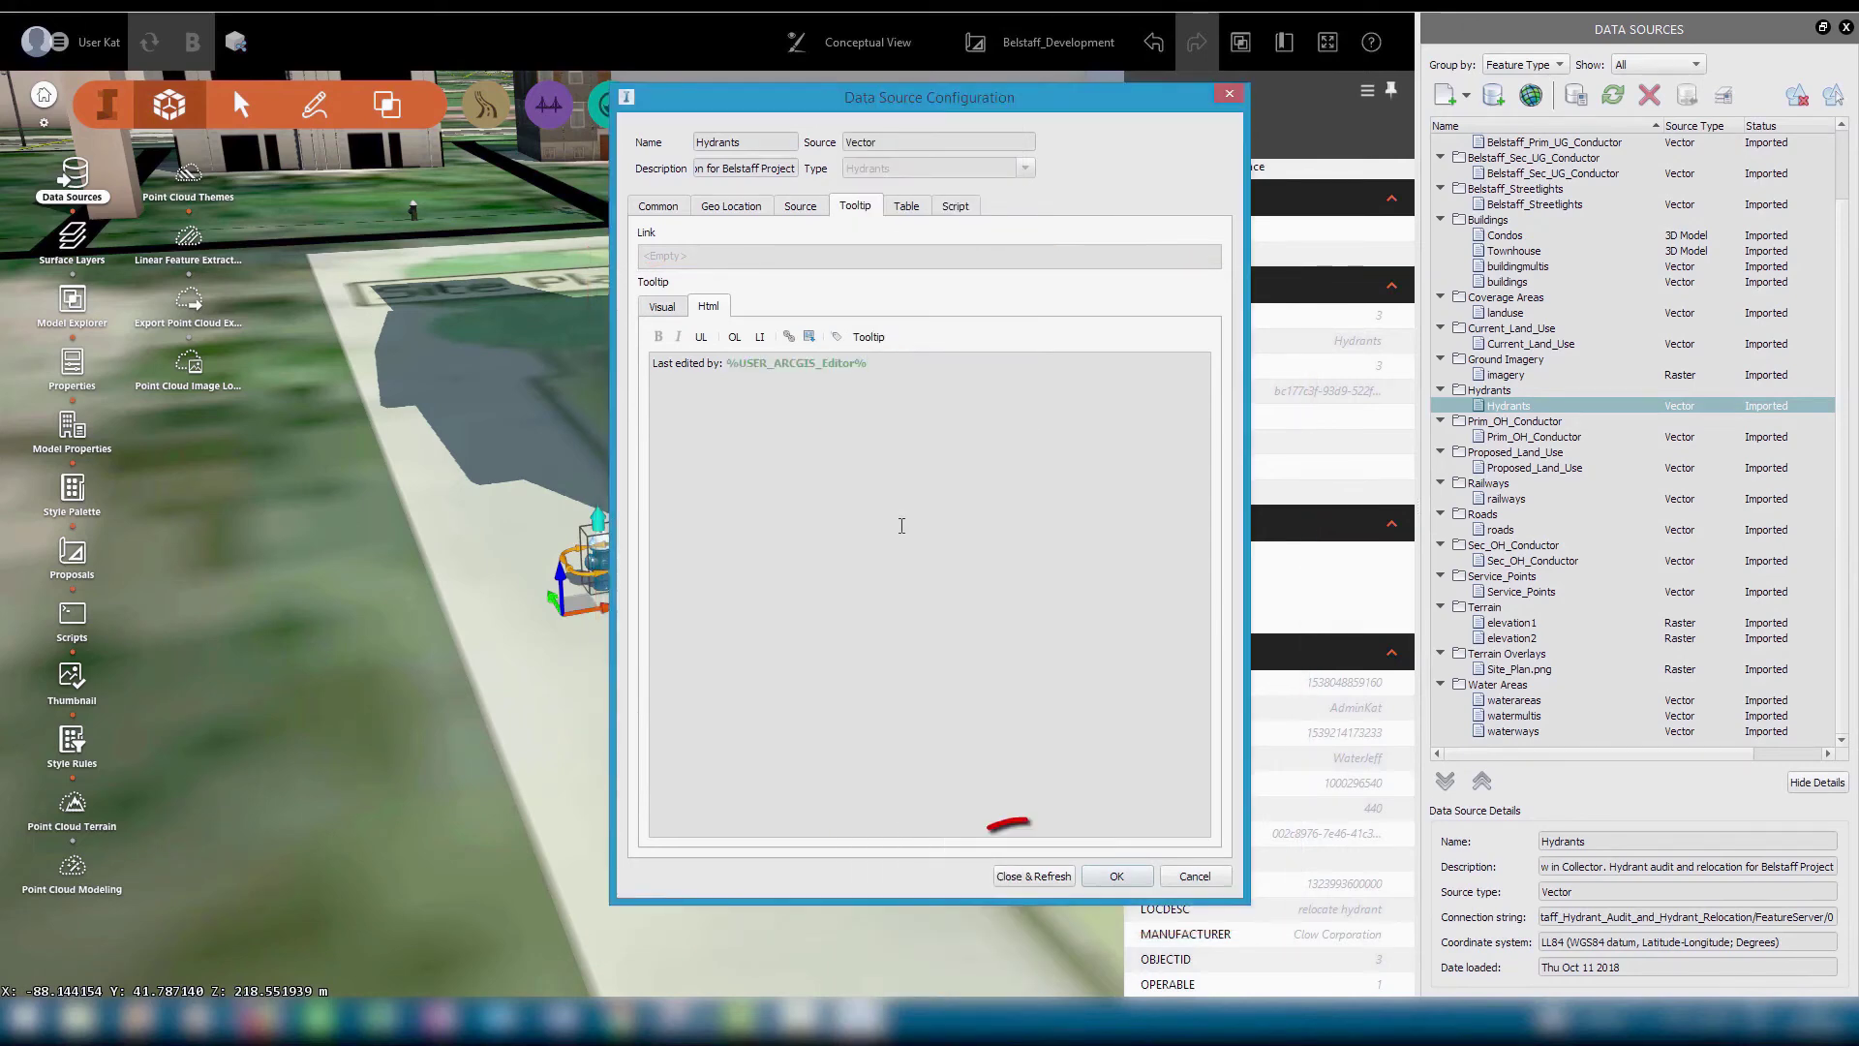
Add a second tooltip line "Edit made:" followed by the USER_ARCGIS_LOCDESC property, and close the configuration with a refresh of Hydrants.
key("Return")
type("Edit made:")
left_click(836, 336)
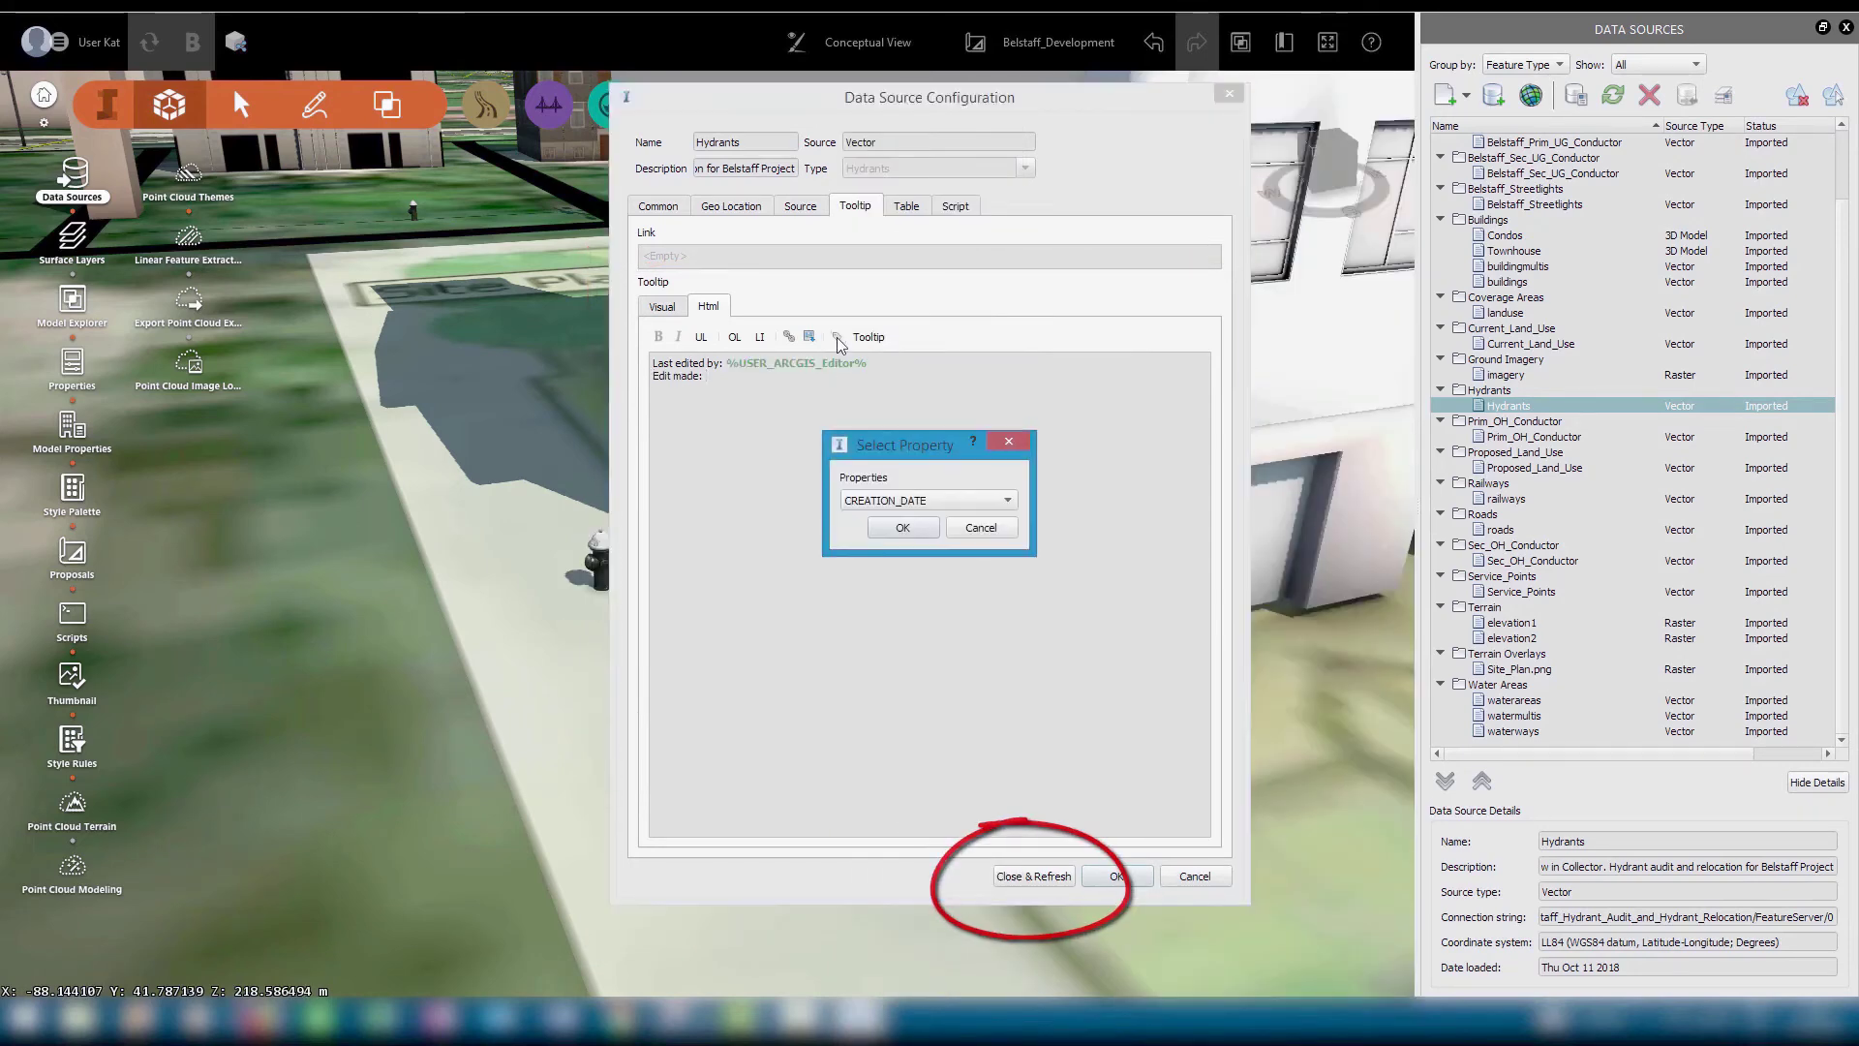
left_click(878, 504)
left_click(962, 944)
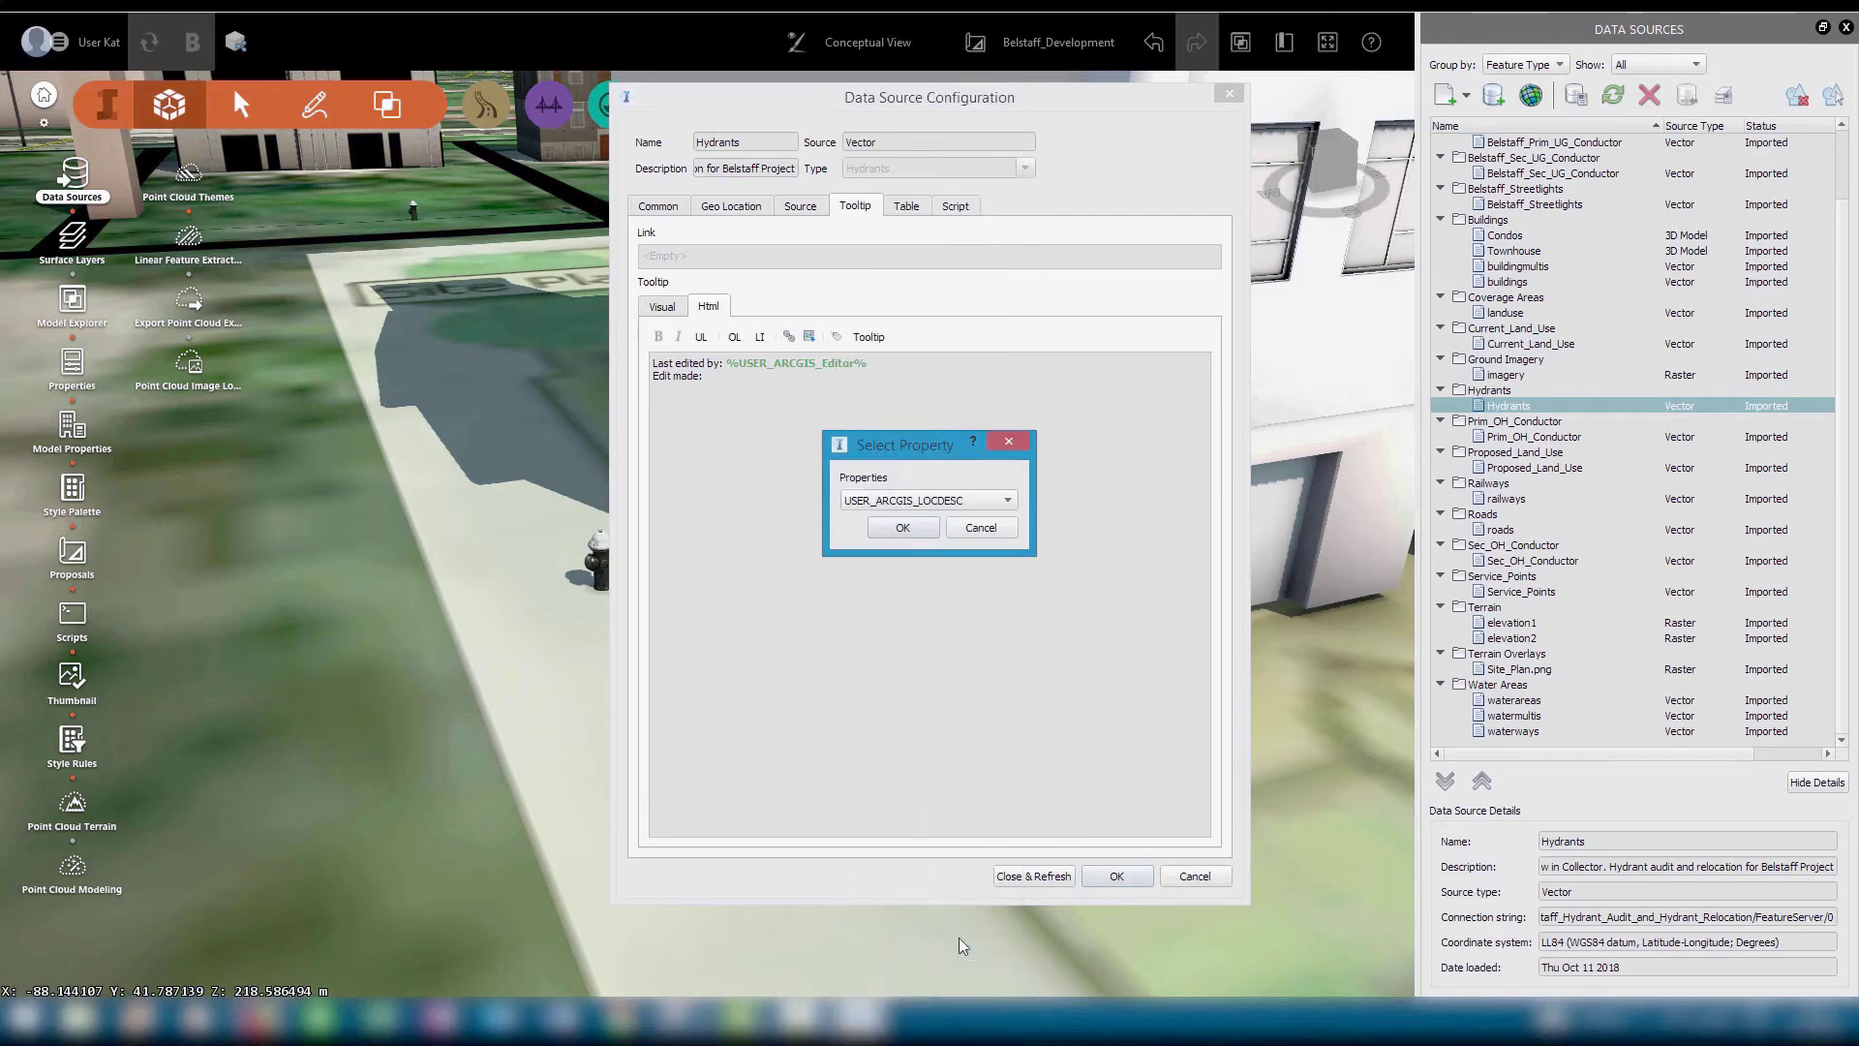
left_click(901, 528)
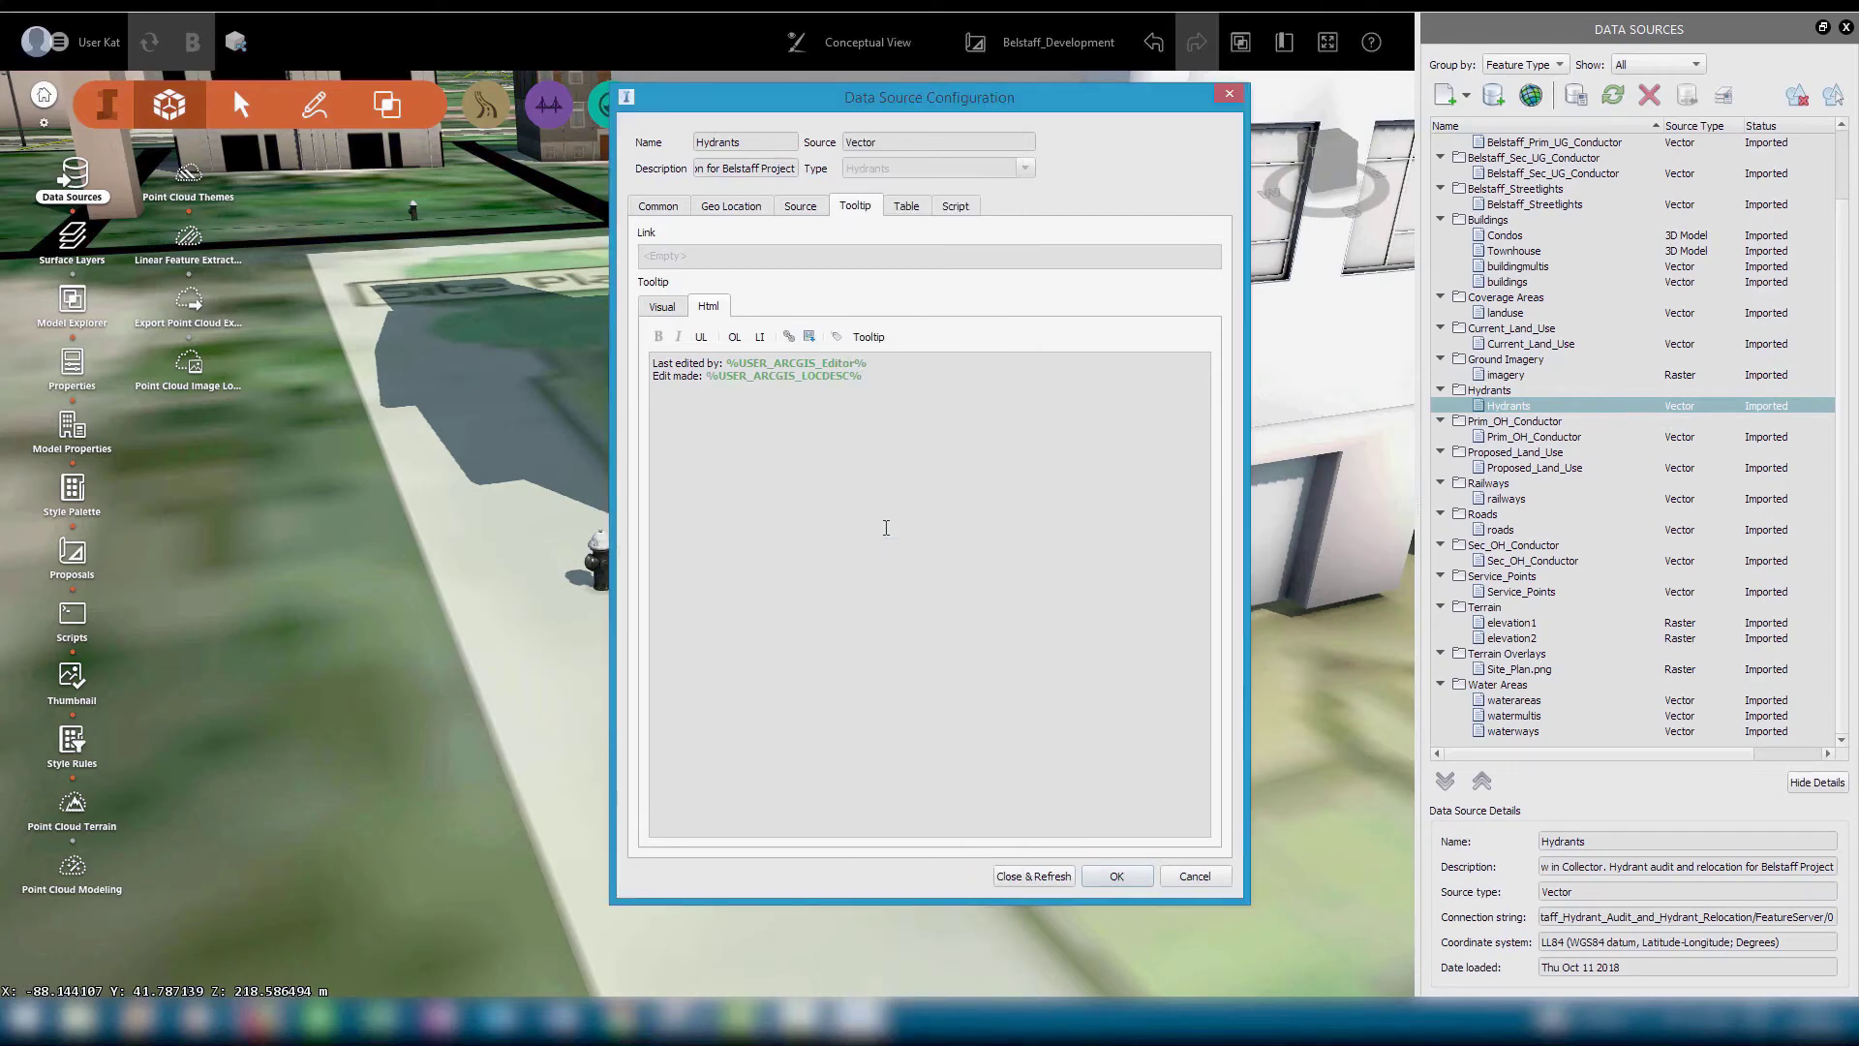
left_click(1040, 881)
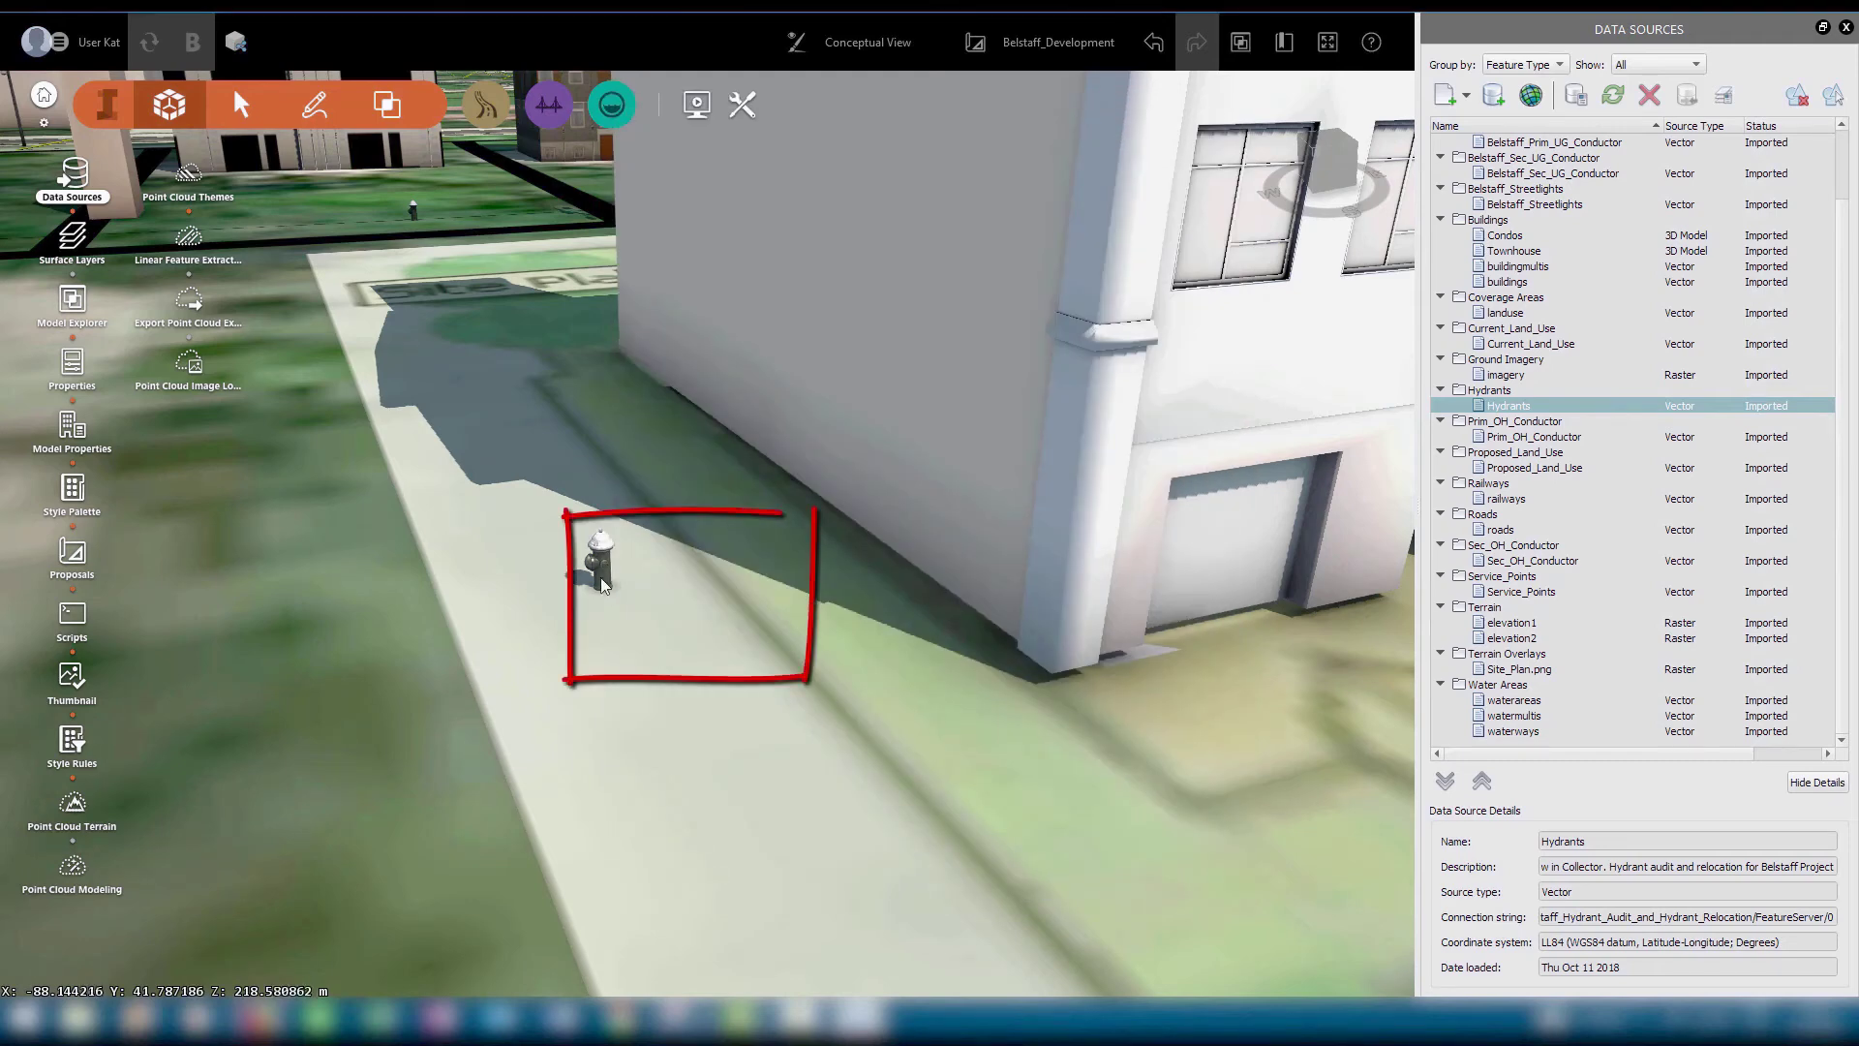
Check the tooltips of the hydrant outside the townhouse's end wall and the one on the grass beyond the site plan.
mouse_move(602, 570)
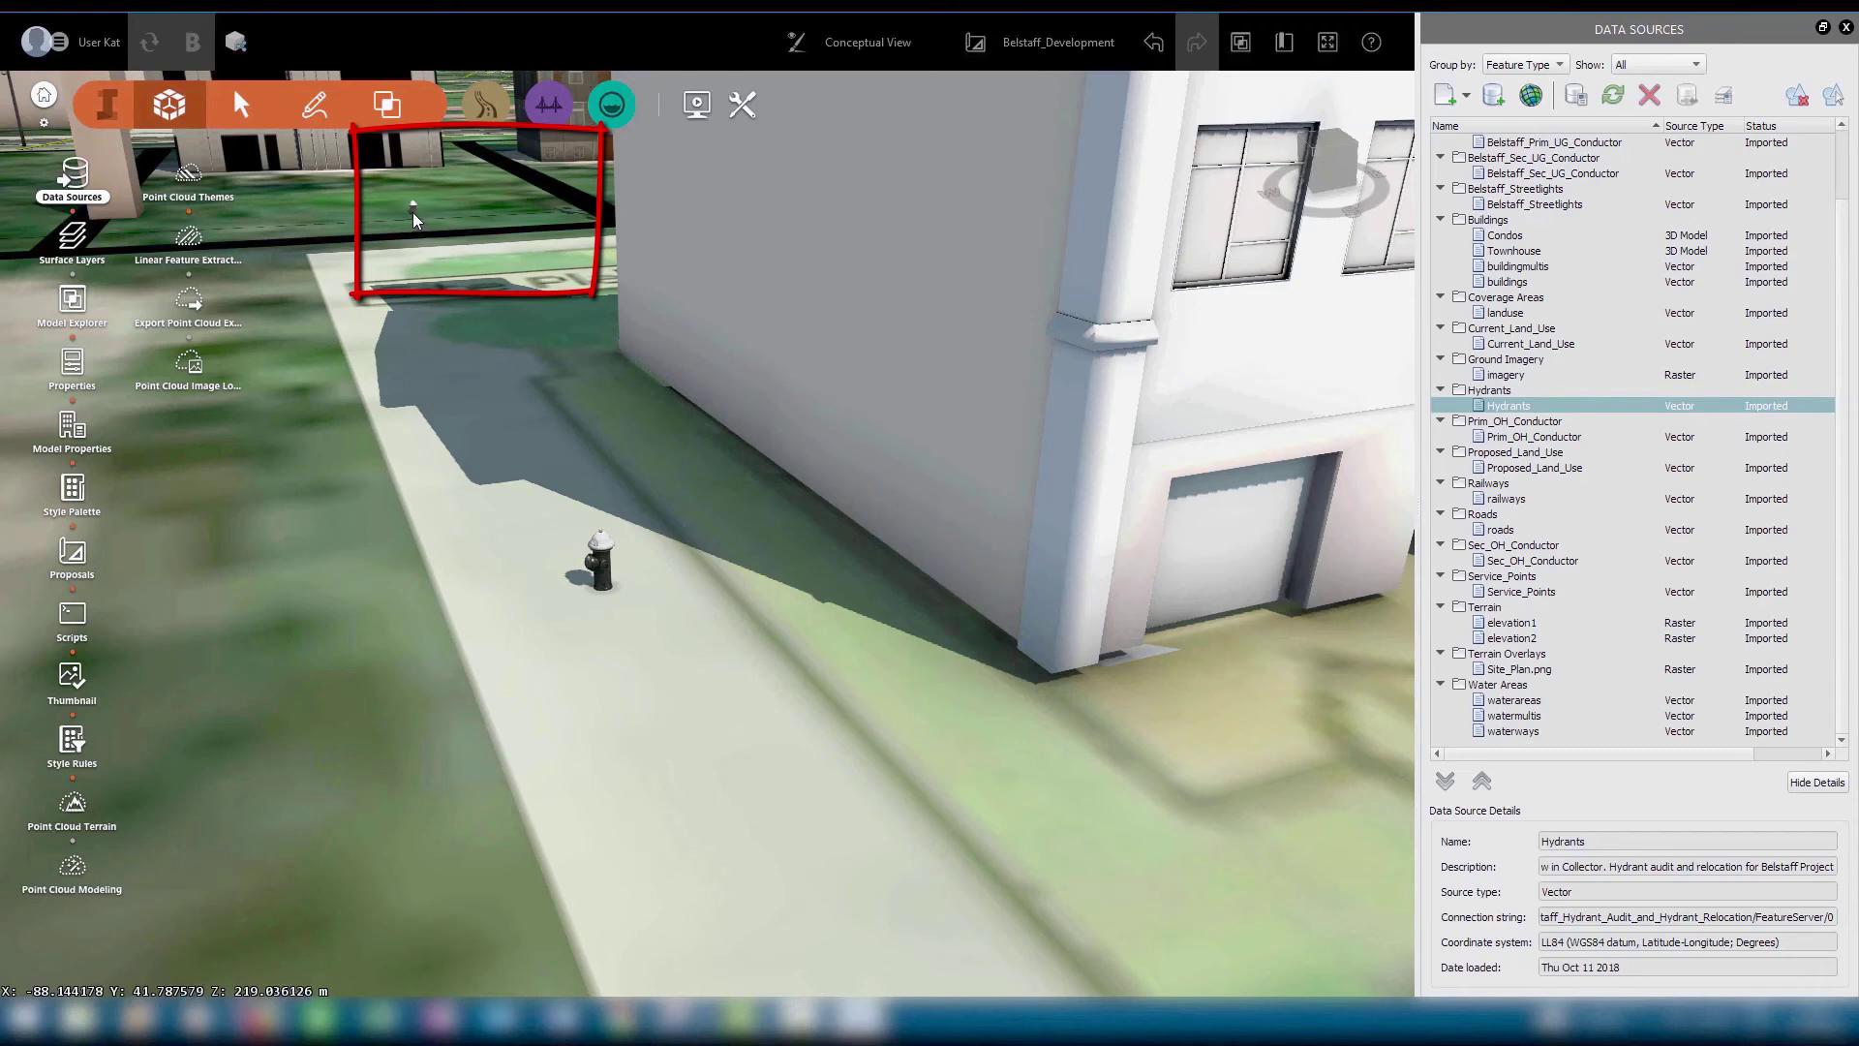
mouse_move(413, 218)
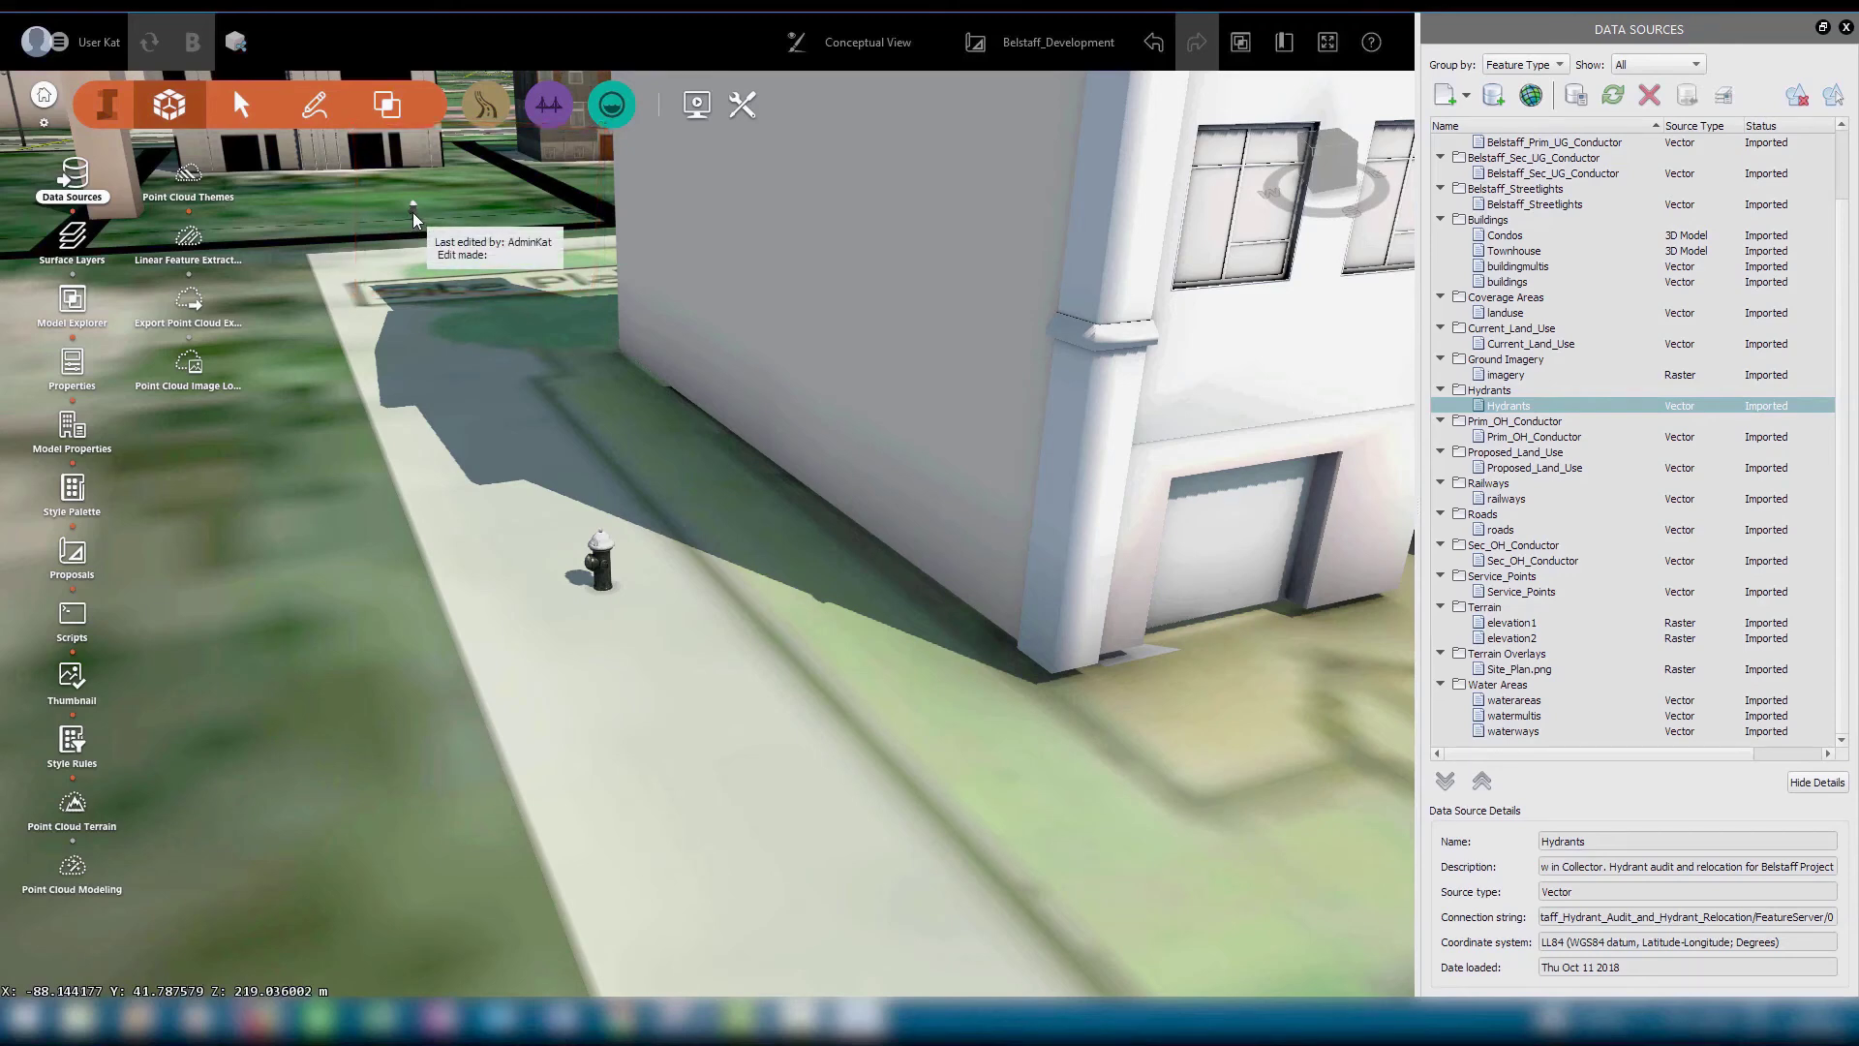